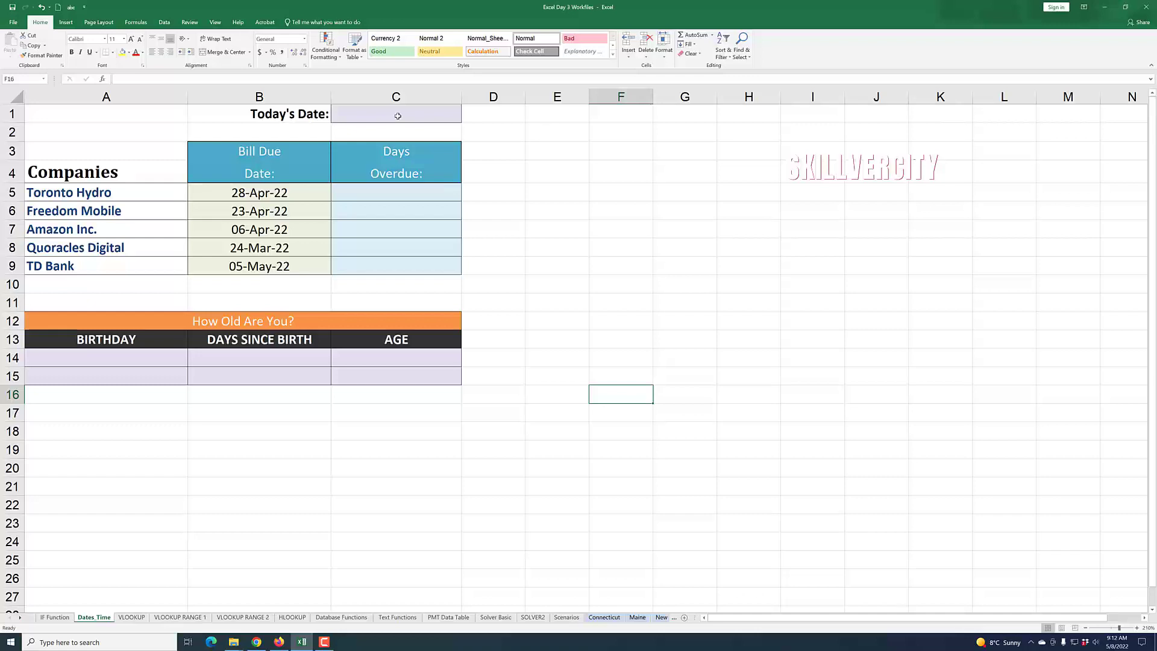
# Step: Enter the current date, 5/8/2022, as a fixed value in the Today's Date cell C1
pyautogui.click(398, 115)
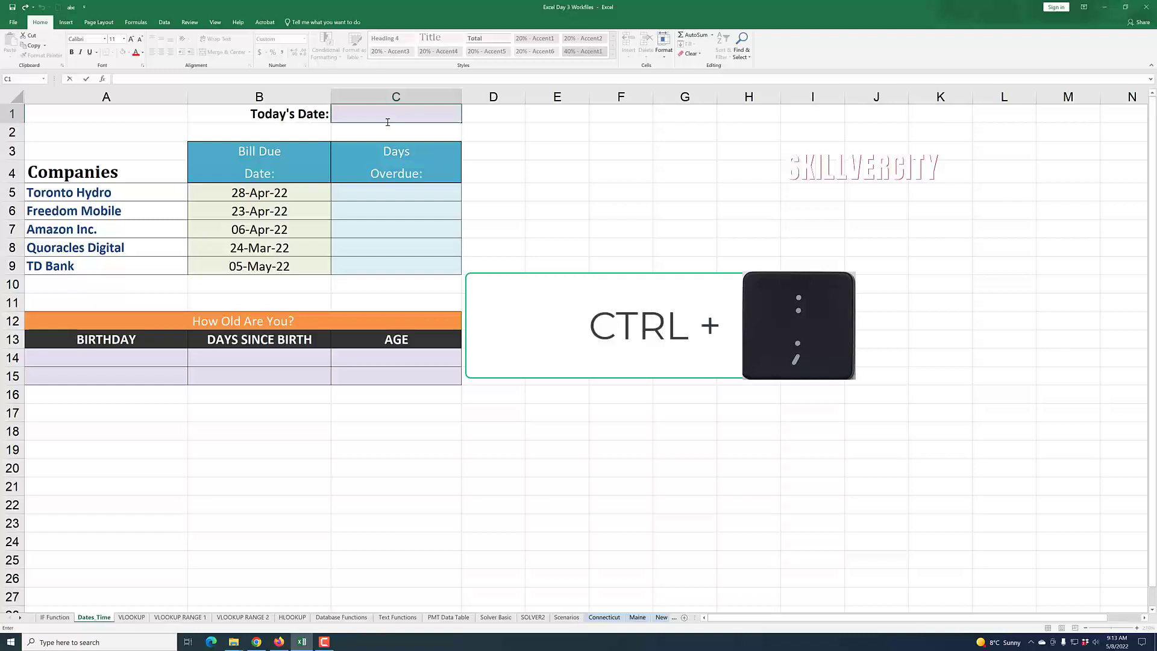
pyautogui.hotkey('ctrl', ';')
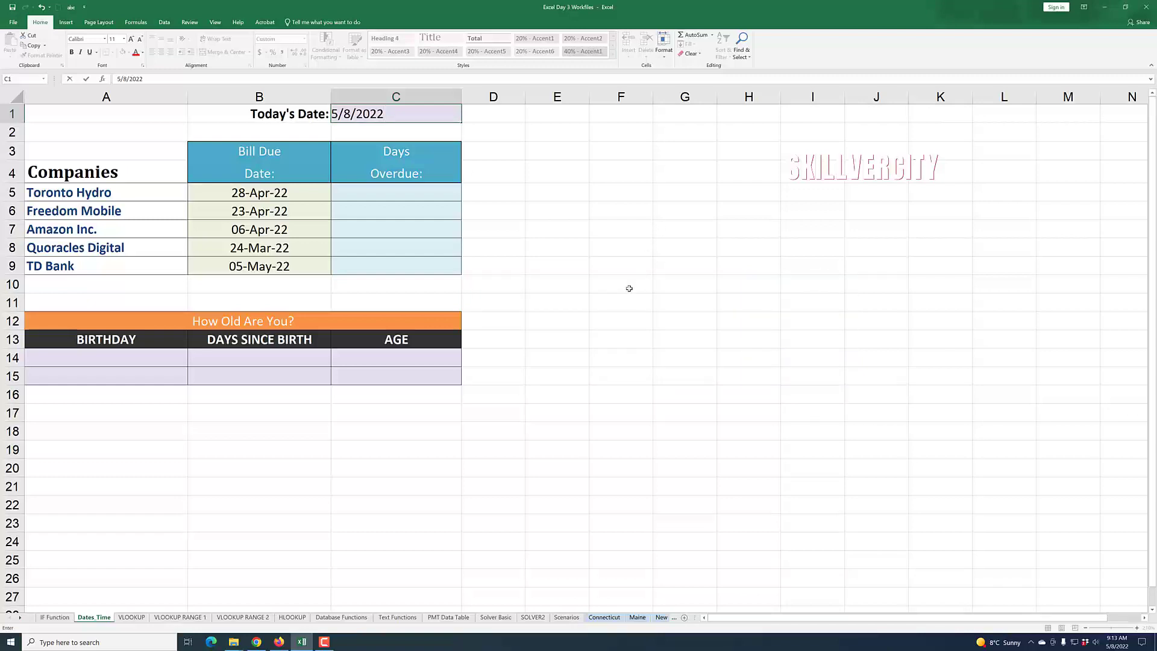
pyautogui.click(629, 288)
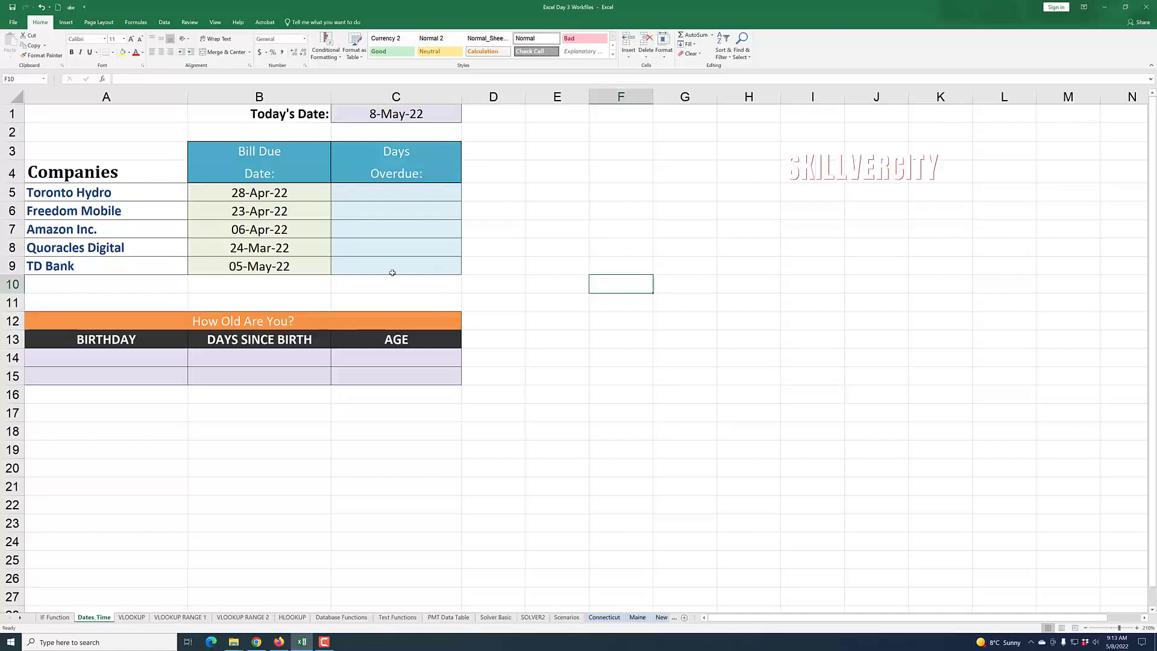
# Step: Calculate Toronto Hydro's days overdue in C5 with the formula =$C$1-B5, keeping the reference to today's date absolute
pyautogui.click(368, 193)
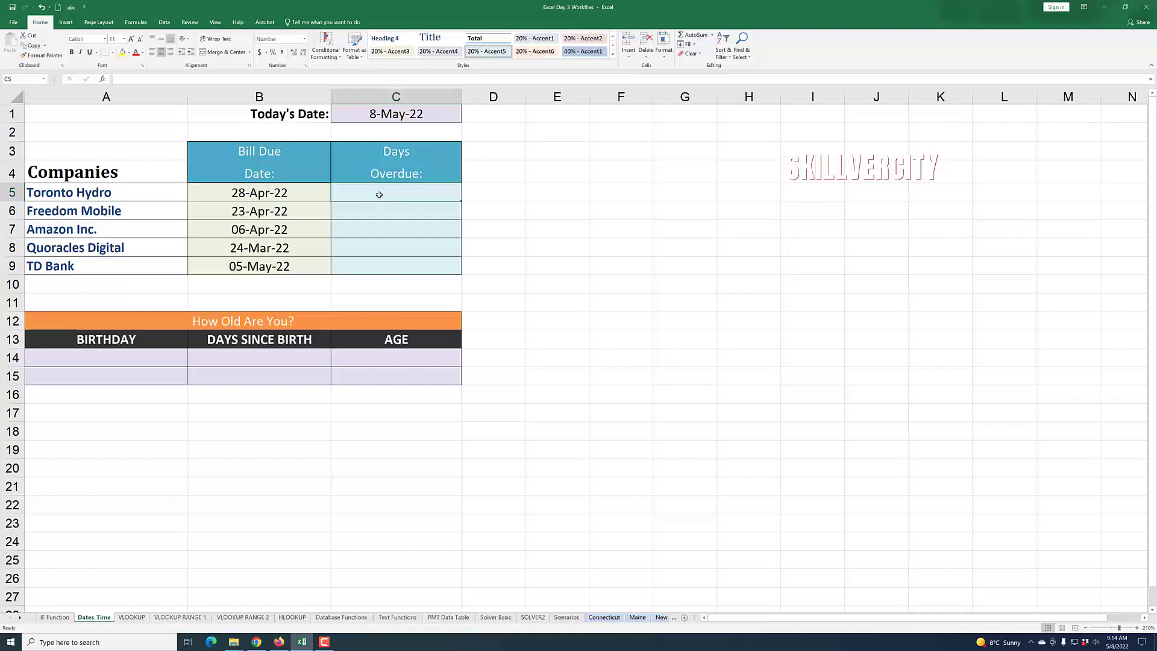
pyautogui.write('=')
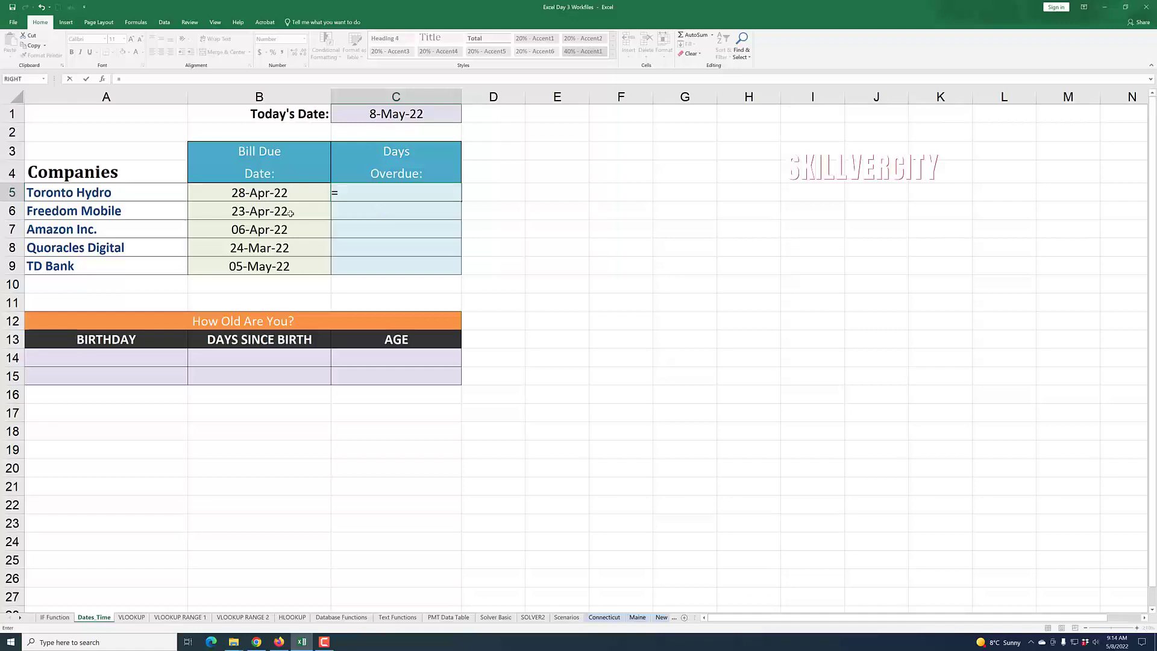
pyautogui.click(393, 116)
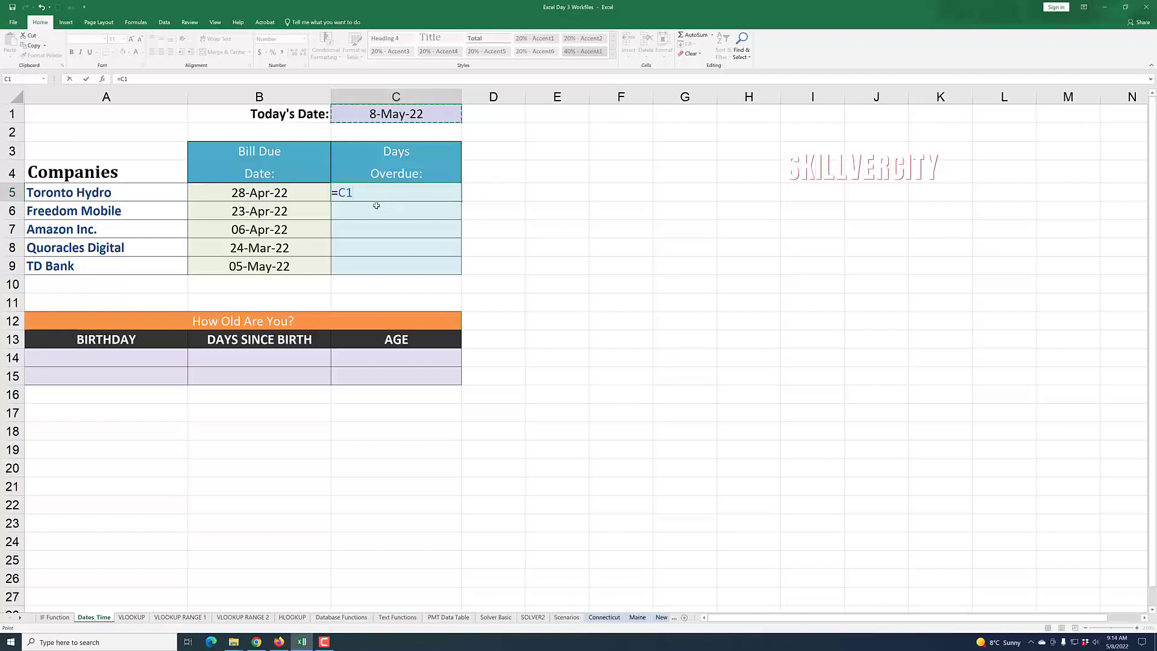
pyautogui.write('-')
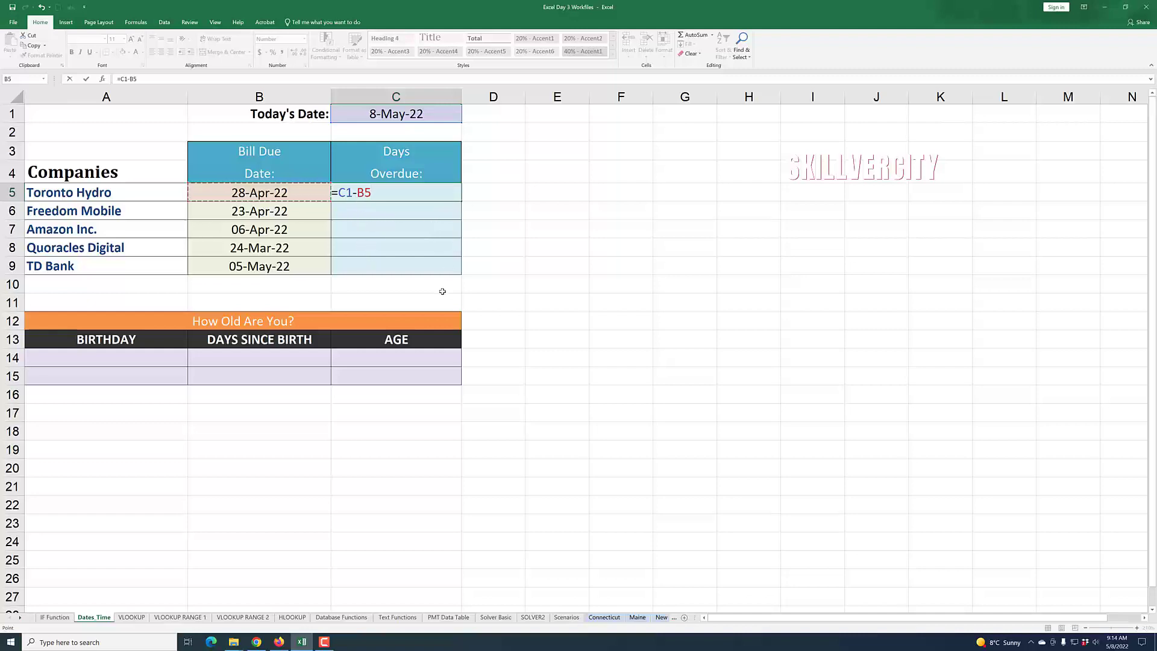
pyautogui.click(347, 192)
pyautogui.press('F4')
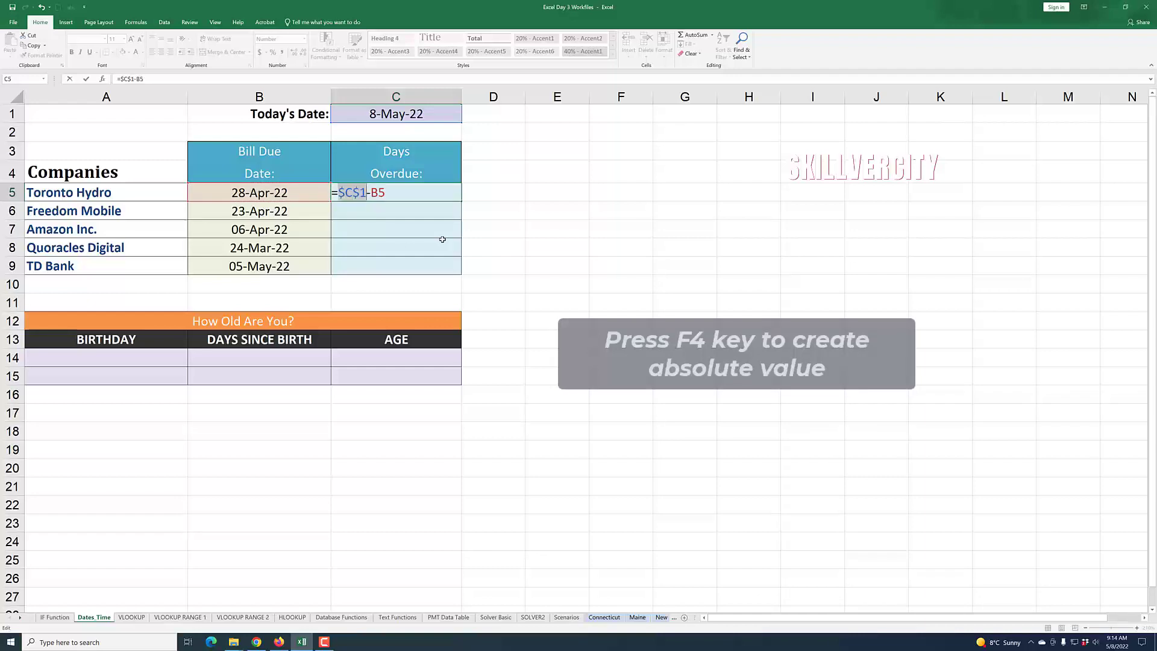
pyautogui.press('Return')
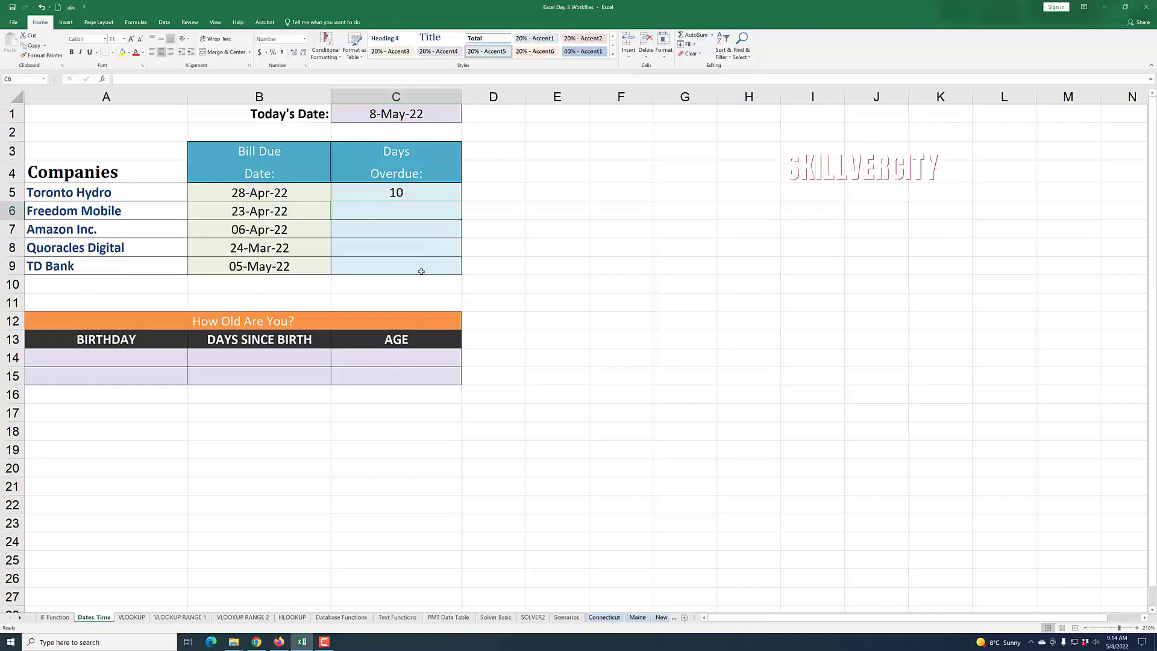
pyautogui.scroll(-1, 422, 274)
pyautogui.scroll(1, 399, 227)
pyautogui.click(424, 235)
pyautogui.click(440, 193)
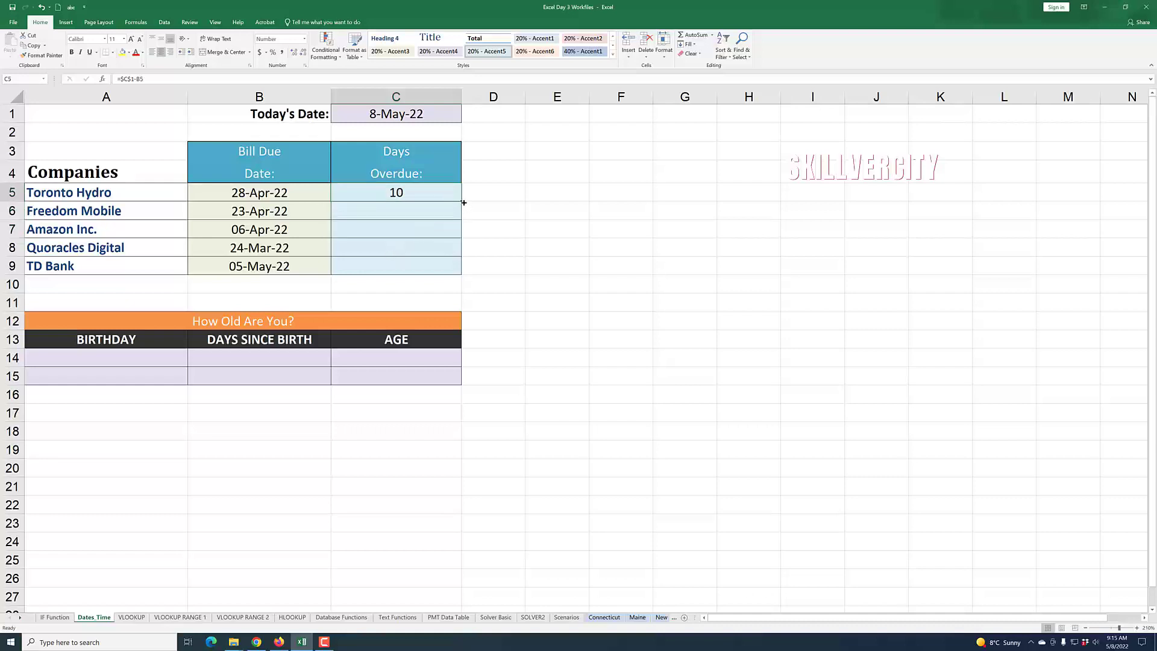
pyautogui.click(399, 212)
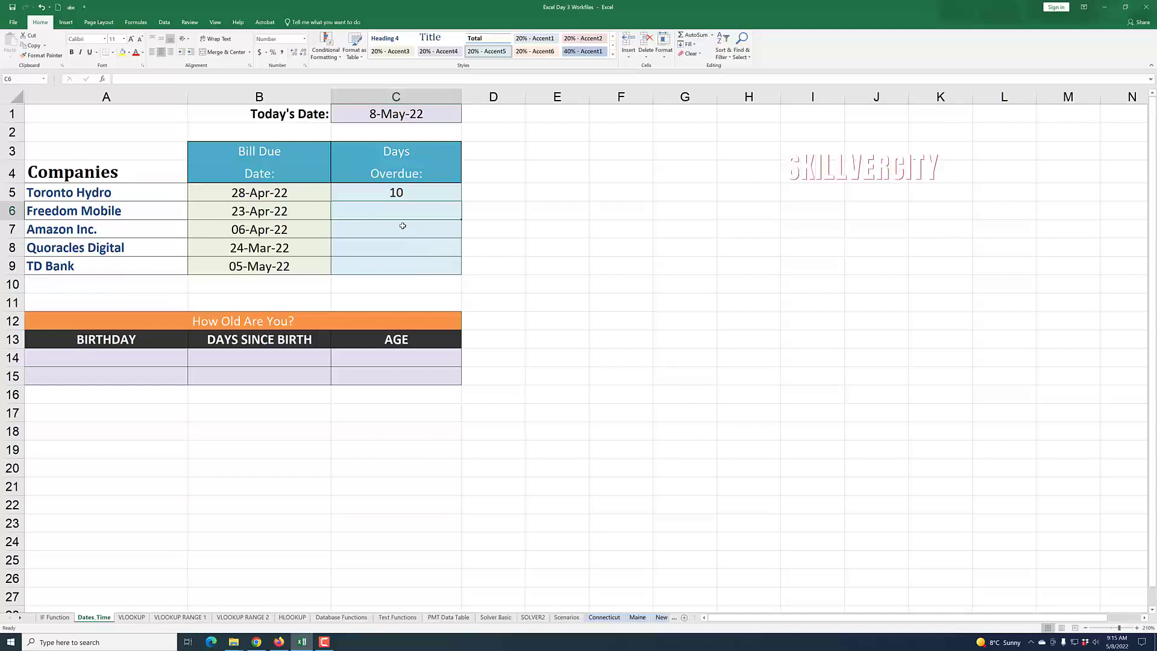
pyautogui.click(380, 230)
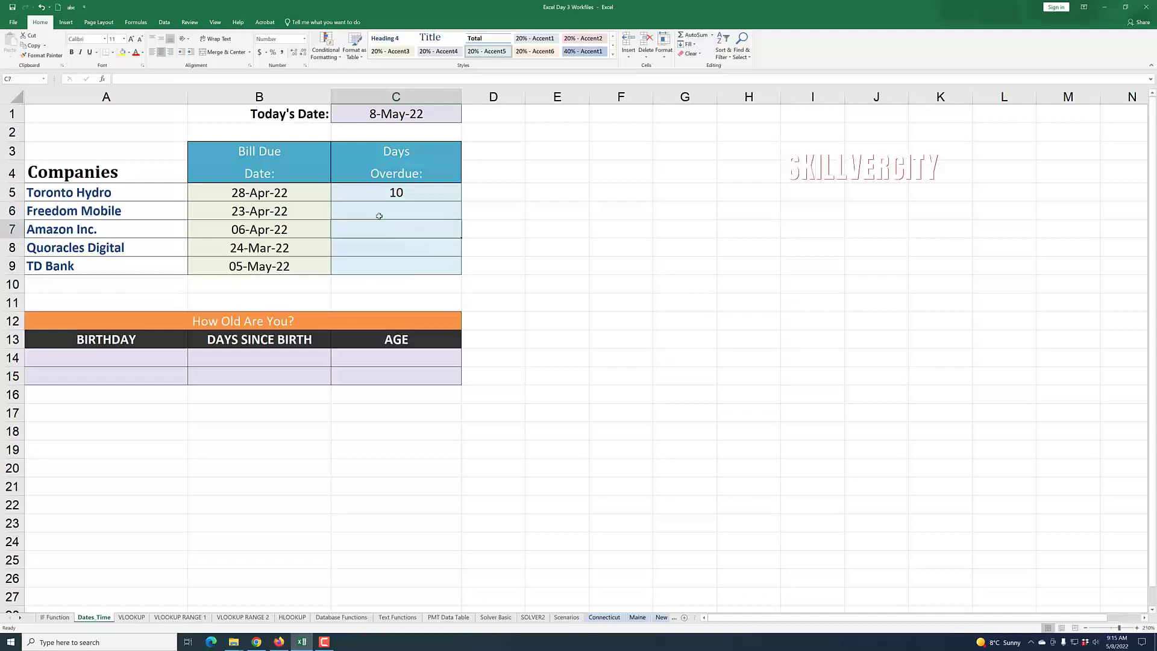
# Step: Calculate Freedom Mobile's days overdue in C6 with the formula =$C$1-B6, using an absolute reference for today's date
pyautogui.click(380, 210)
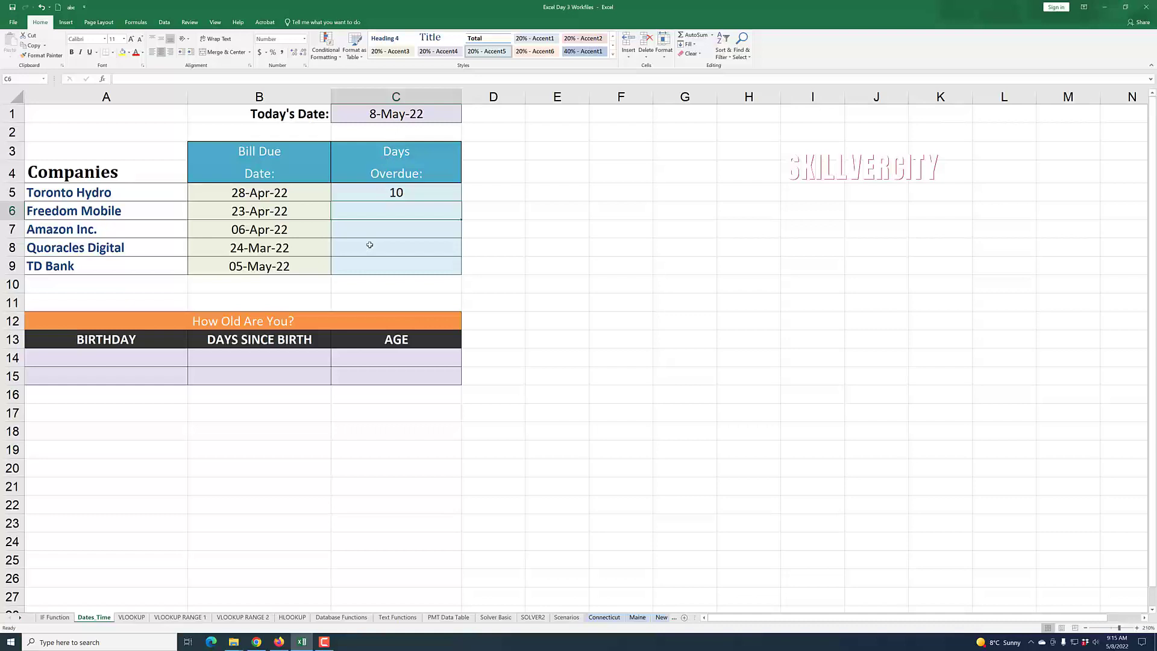
pyautogui.write('=')
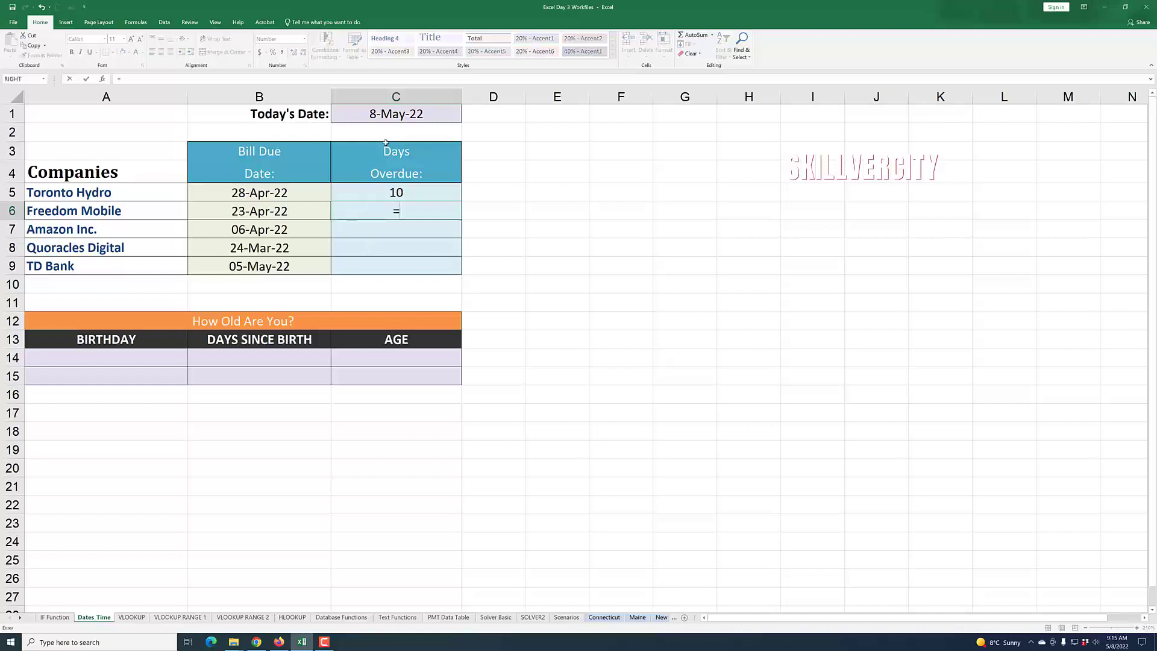
pyautogui.click(387, 118)
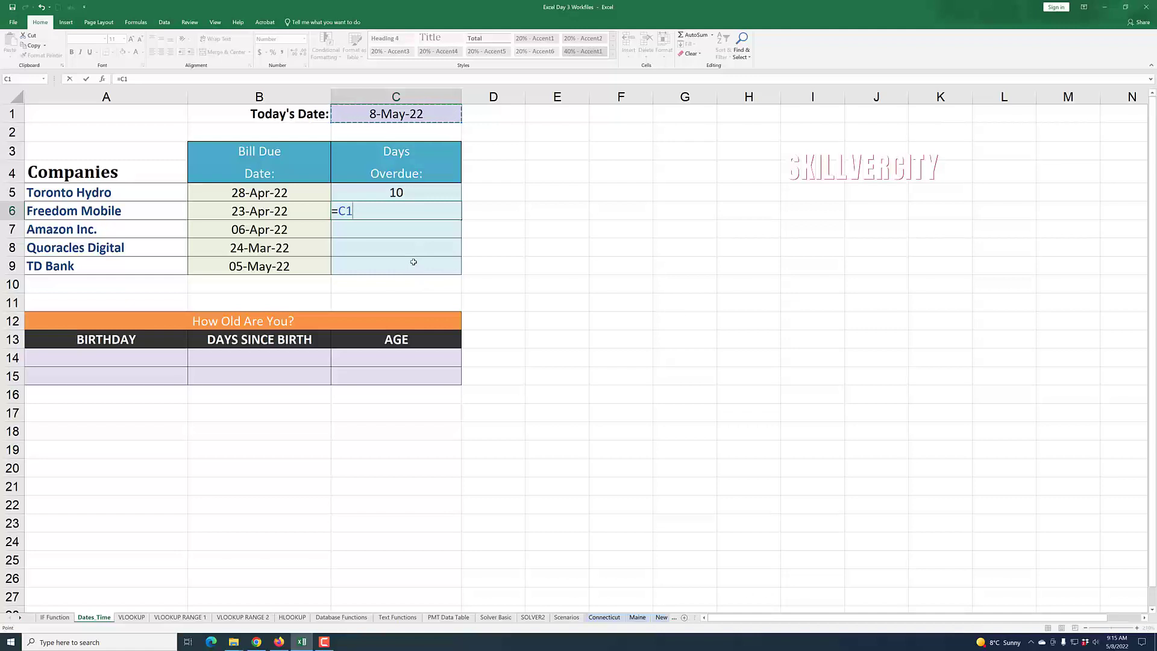
pyautogui.write('-')
pyautogui.click(259, 212)
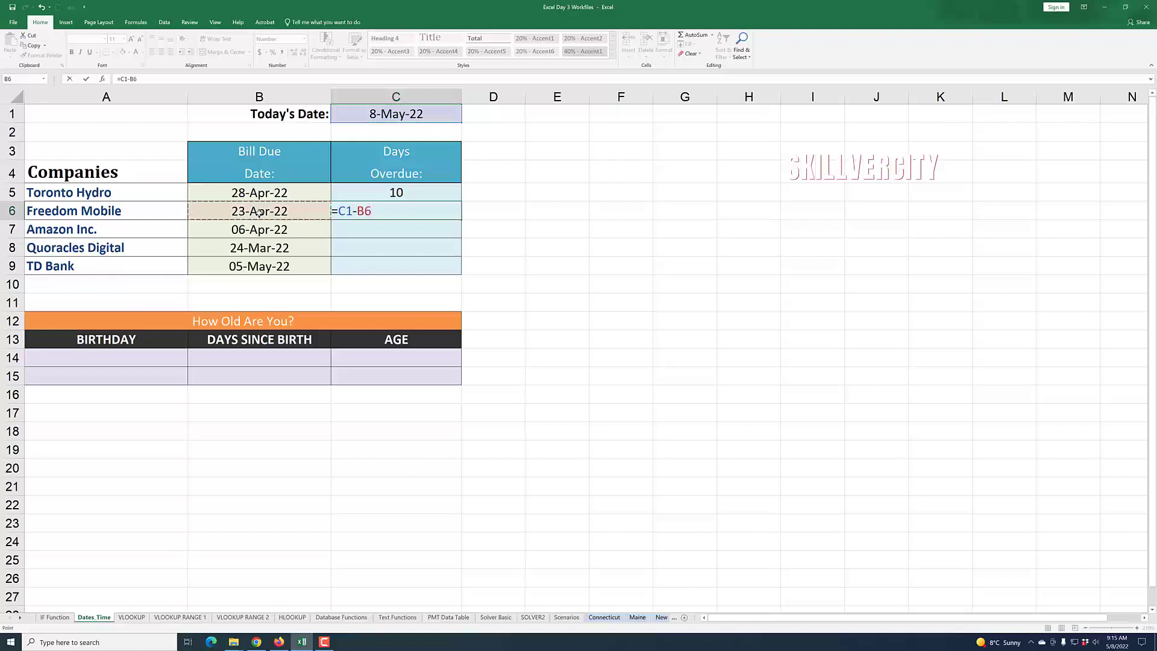
pyautogui.click(346, 211)
pyautogui.press('F4')
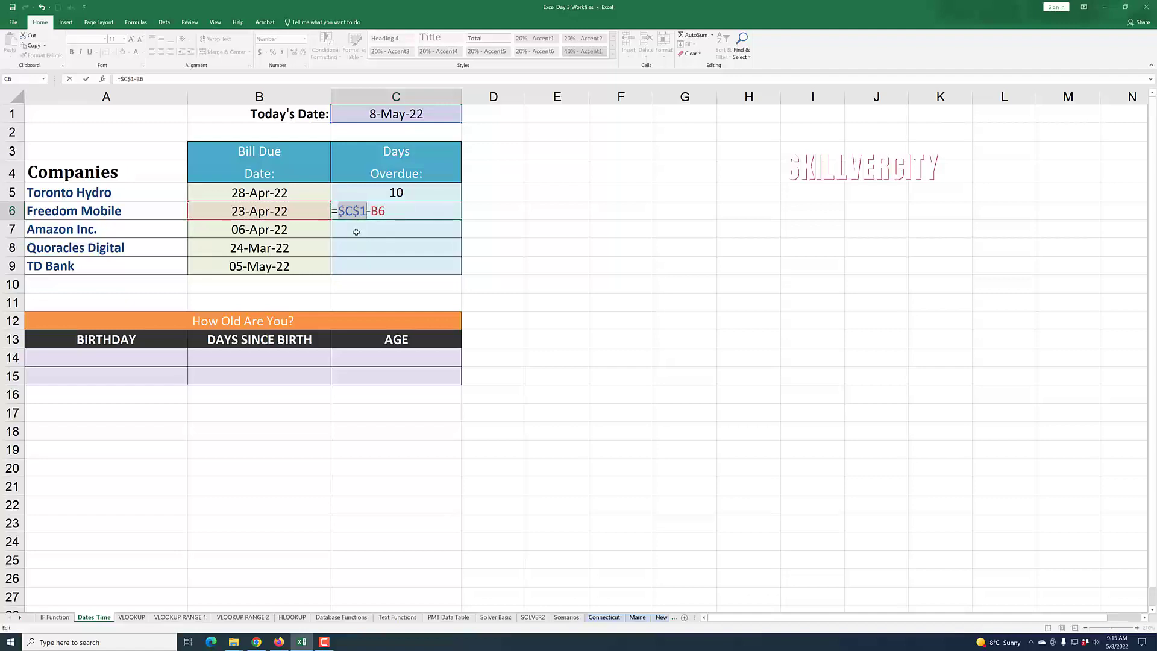
pyautogui.press('Return')
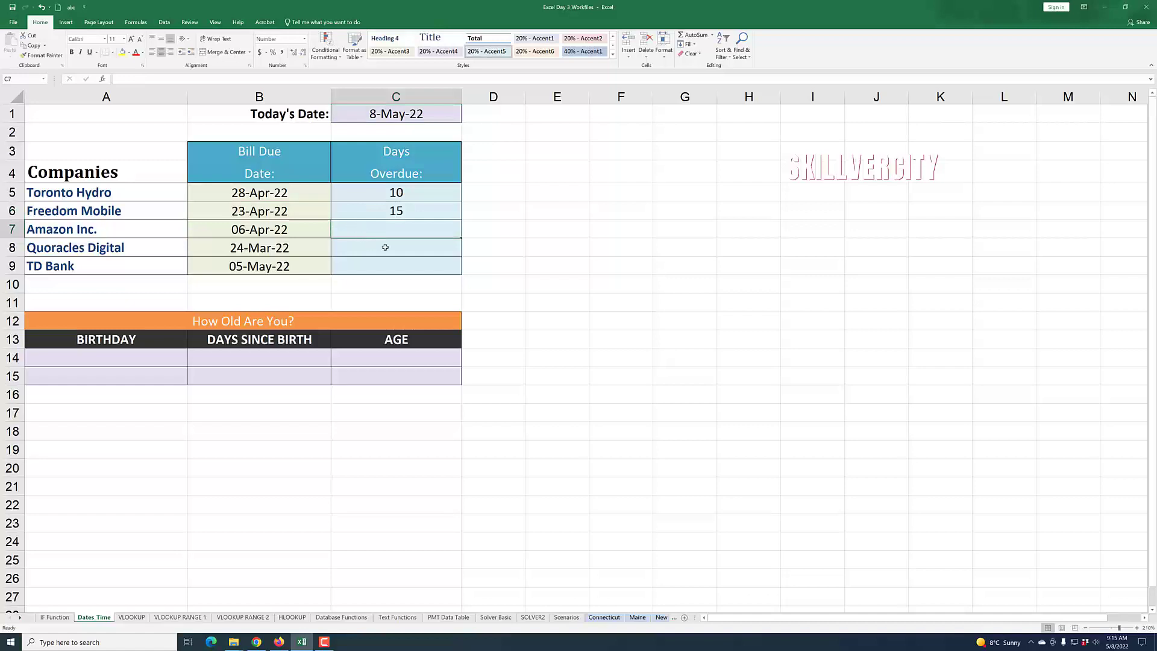
# Step: Fill the days-overdue formula from C6 down through C9 for the remaining companies
pyautogui.click(469, 229)
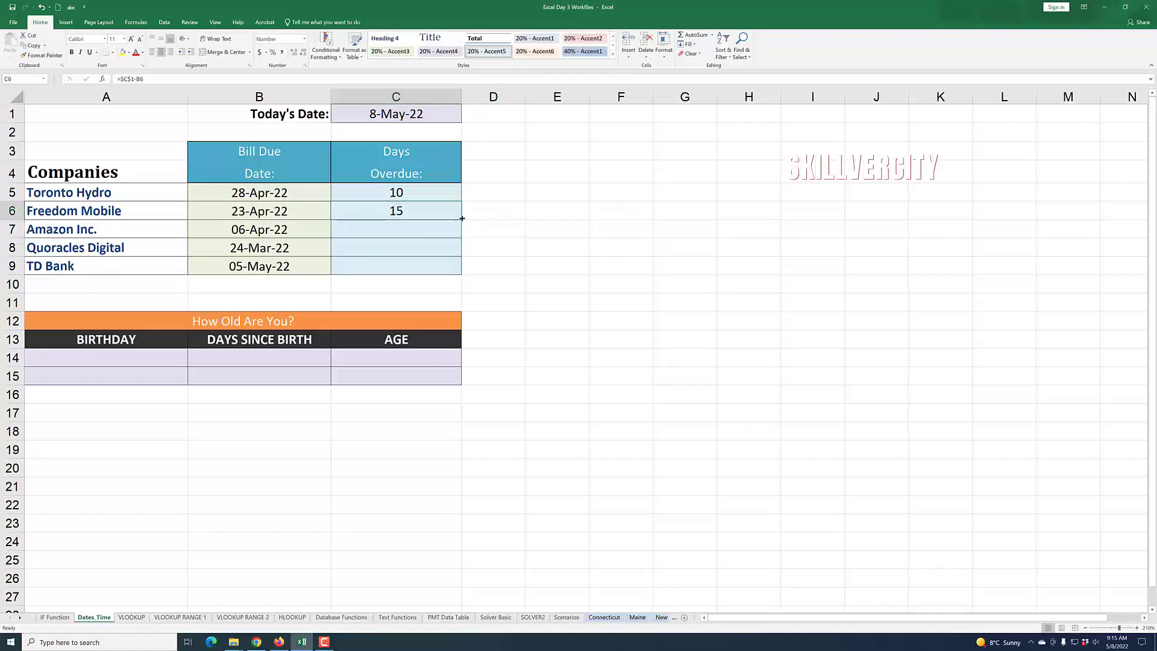
pyautogui.moveTo(462, 218); pyautogui.dragTo(463, 275)
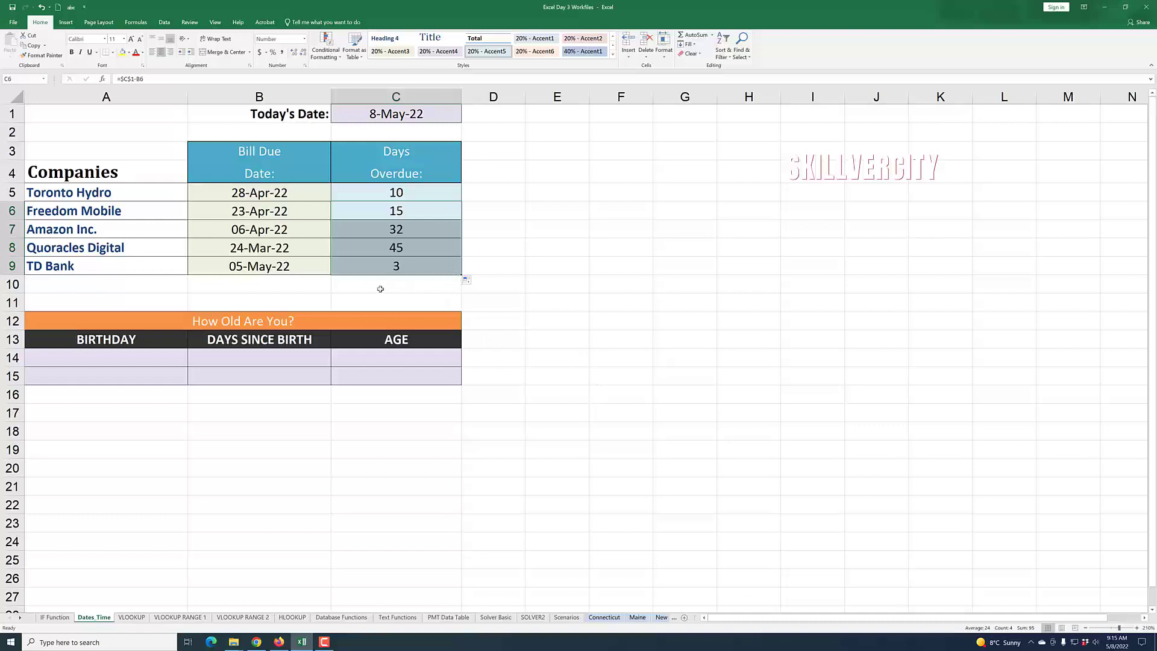
pyautogui.click(407, 271)
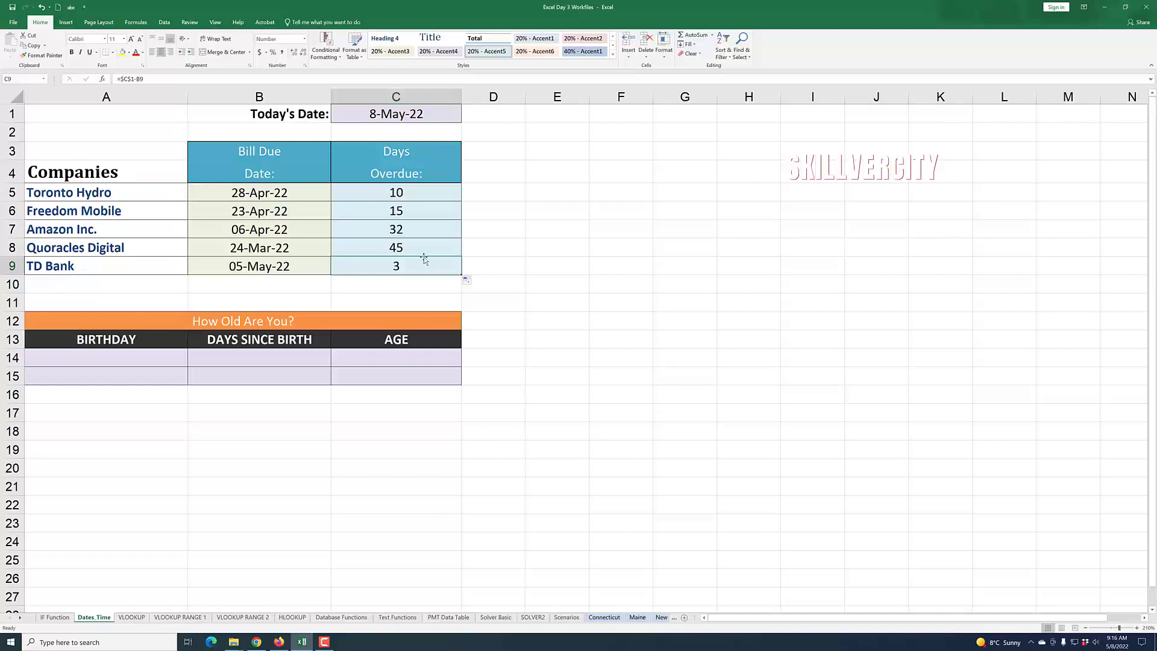
pyautogui.click(107, 361)
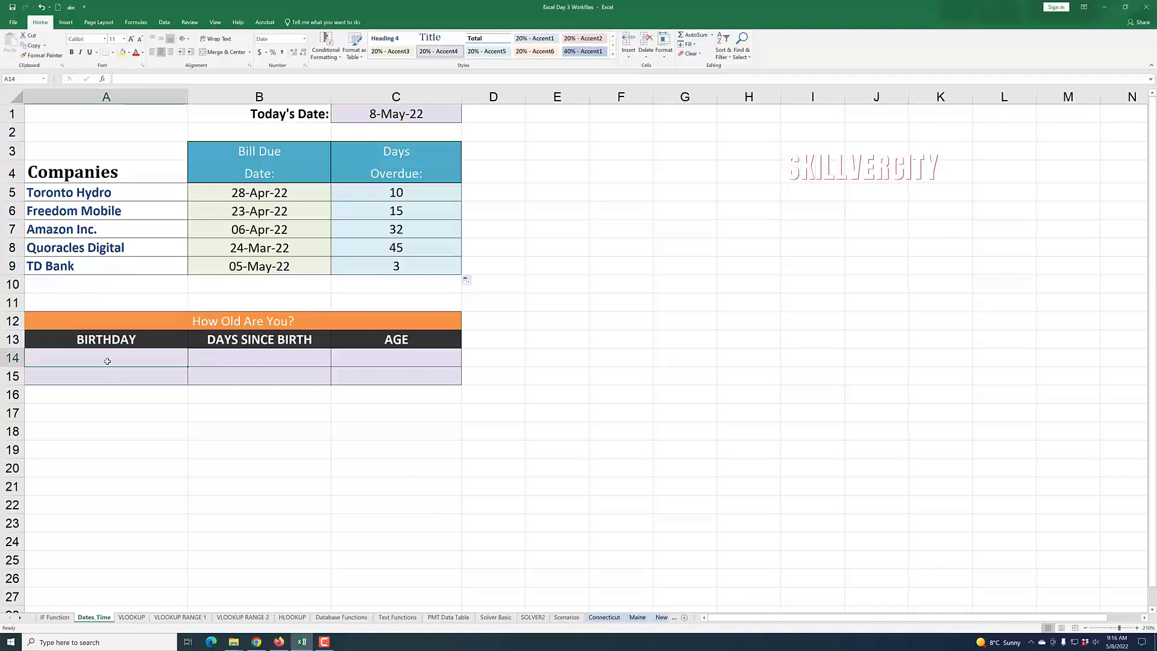
pyautogui.click(245, 356)
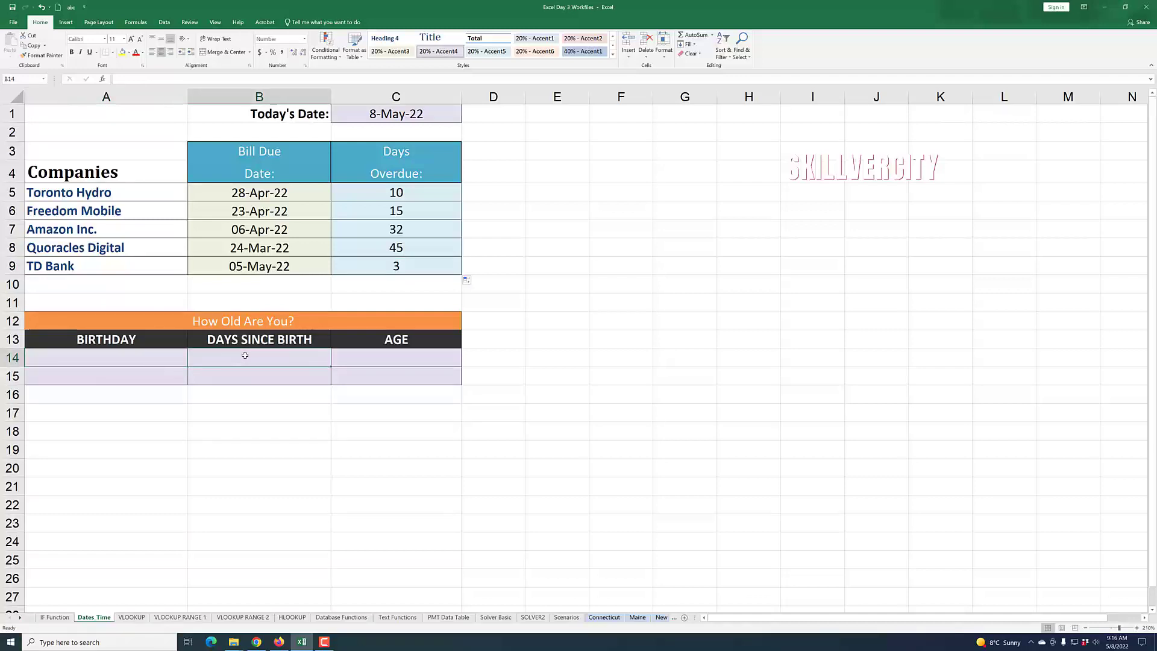
pyautogui.click(383, 359)
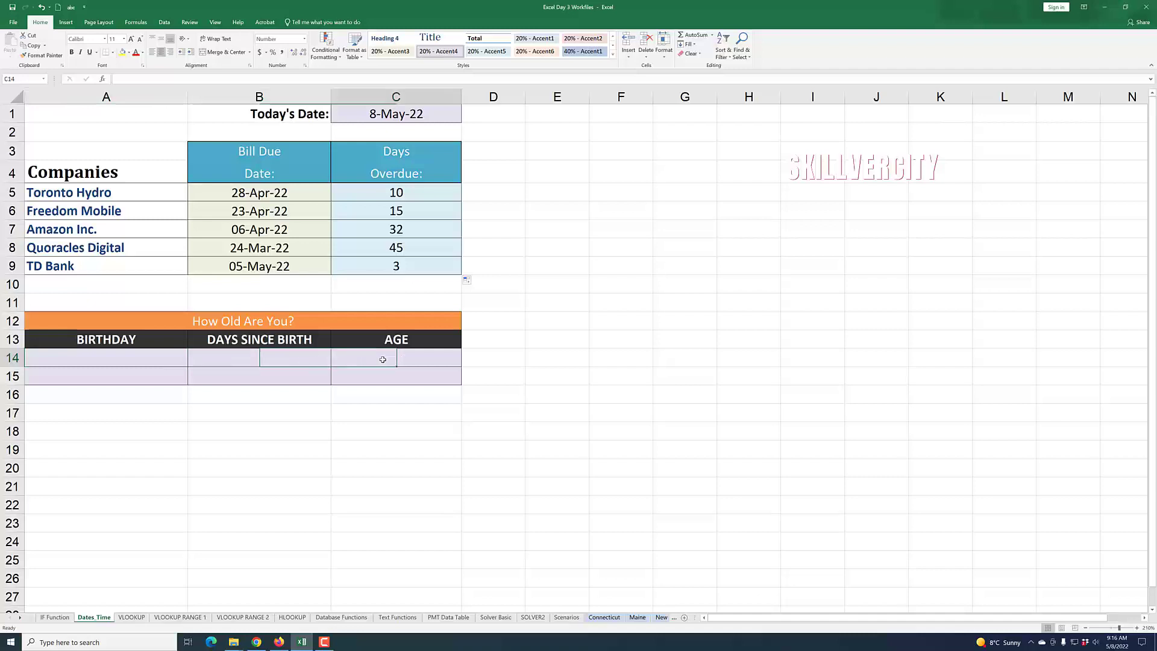
pyautogui.click(148, 358)
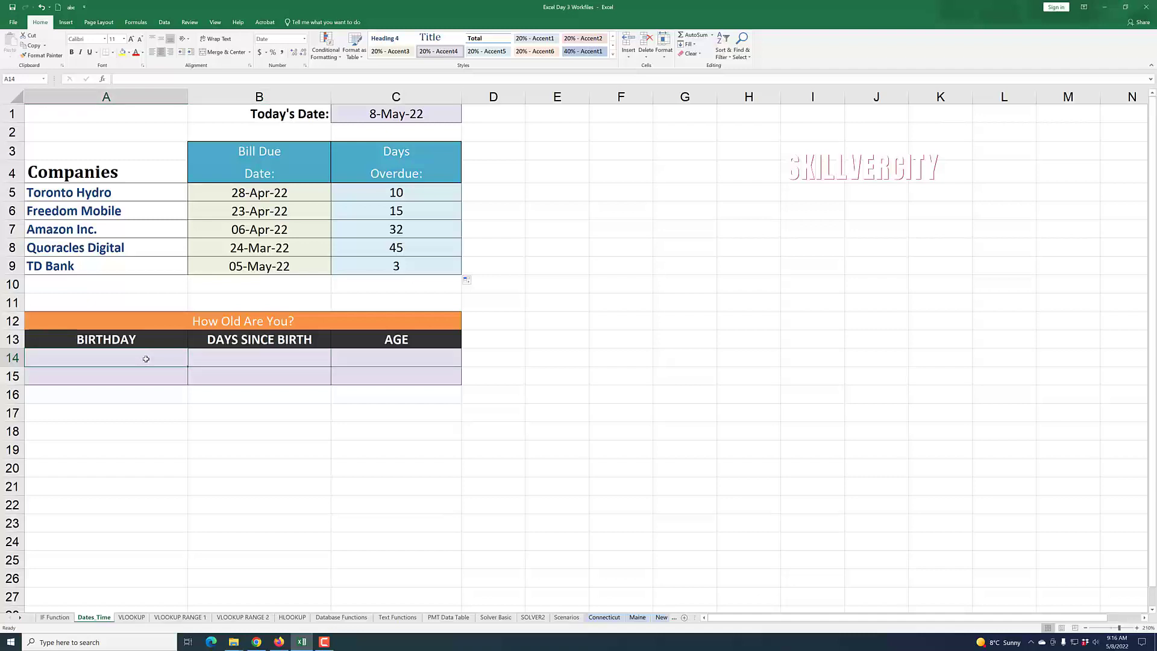
pyautogui.click(244, 364)
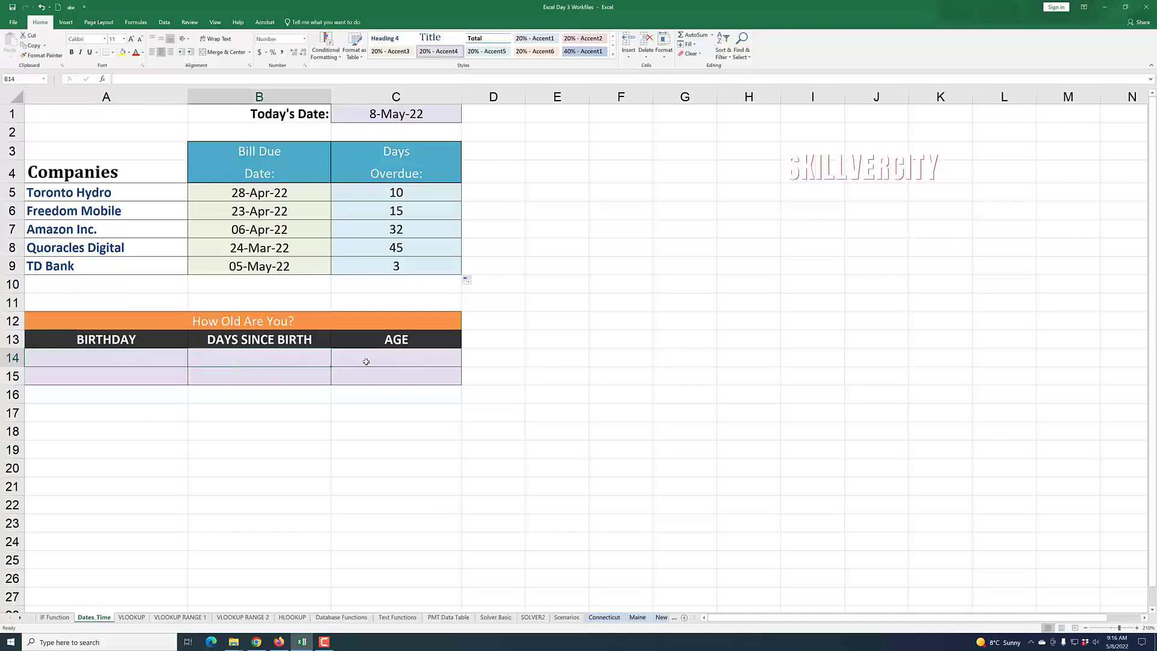
pyautogui.click(404, 358)
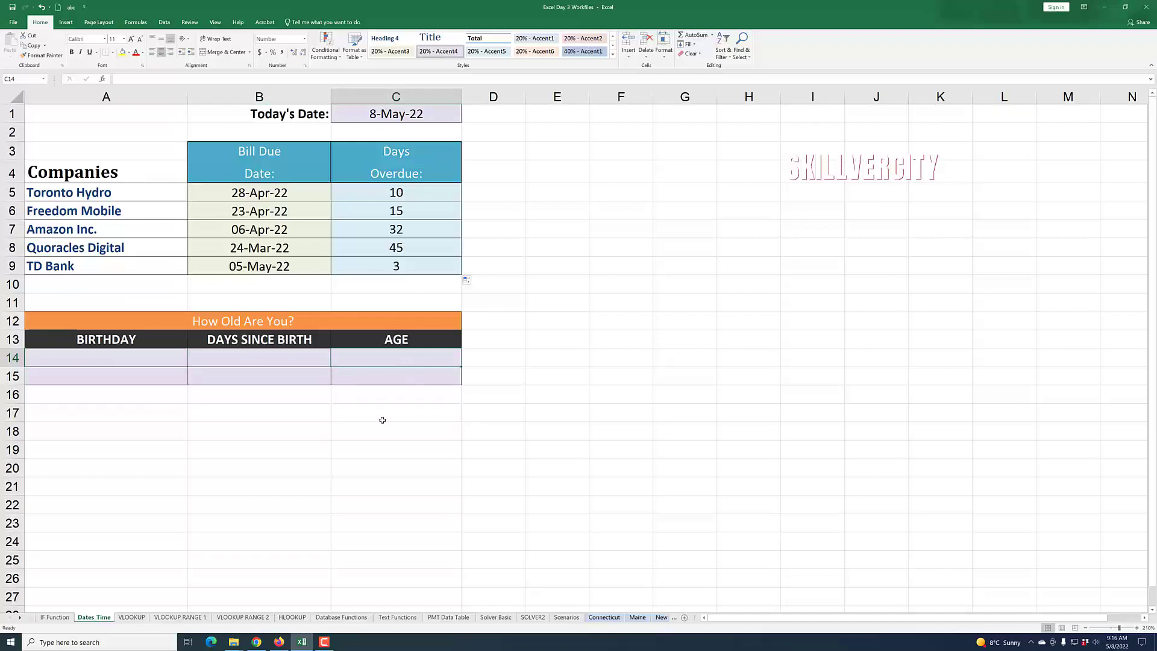
# Step: Enter the first person's date of birth in the Birthday cell A14 of the How Old Are You? table
pyautogui.click(98, 356)
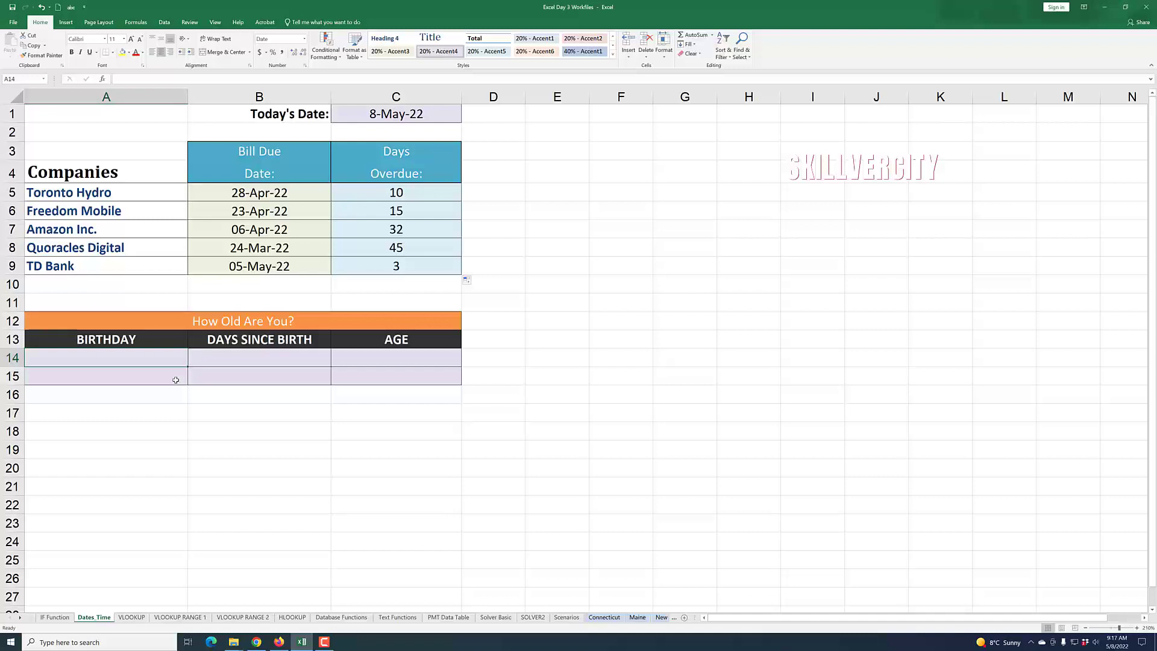
pyautogui.write('09')
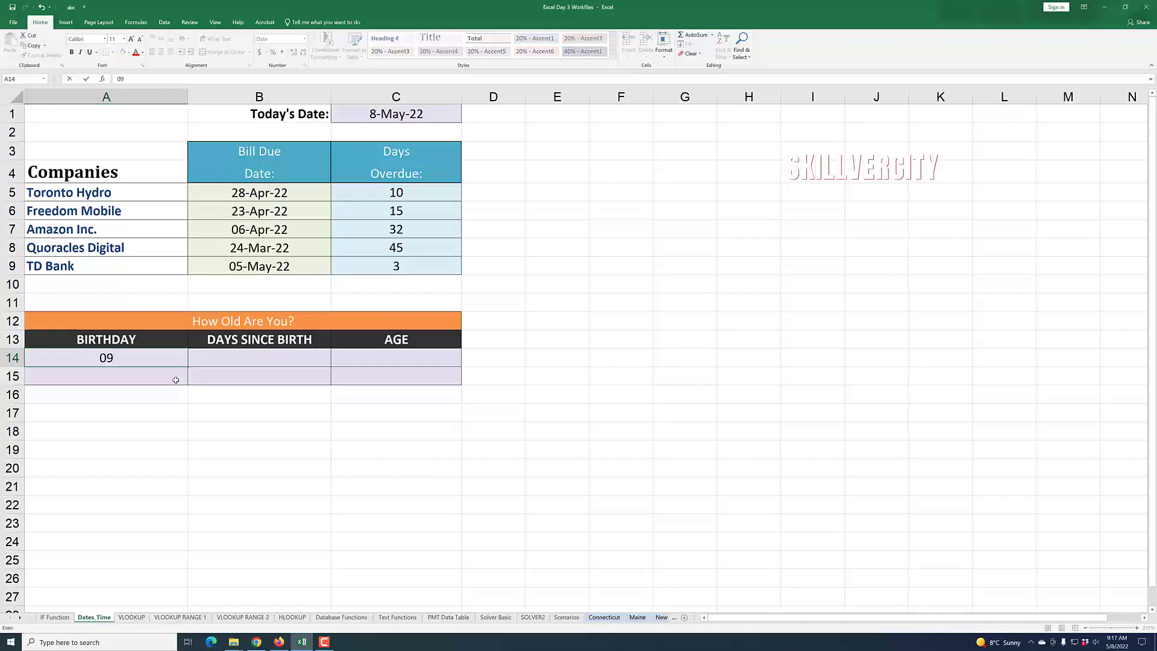
pyautogui.write('10')
pyautogui.press('BackSpace')
pyautogui.press('BackSpace')
pyautogui.write('-')
pyautogui.write('10')
pyautogui.write('-2')
pyautogui.write('012')
pyautogui.press('Return')
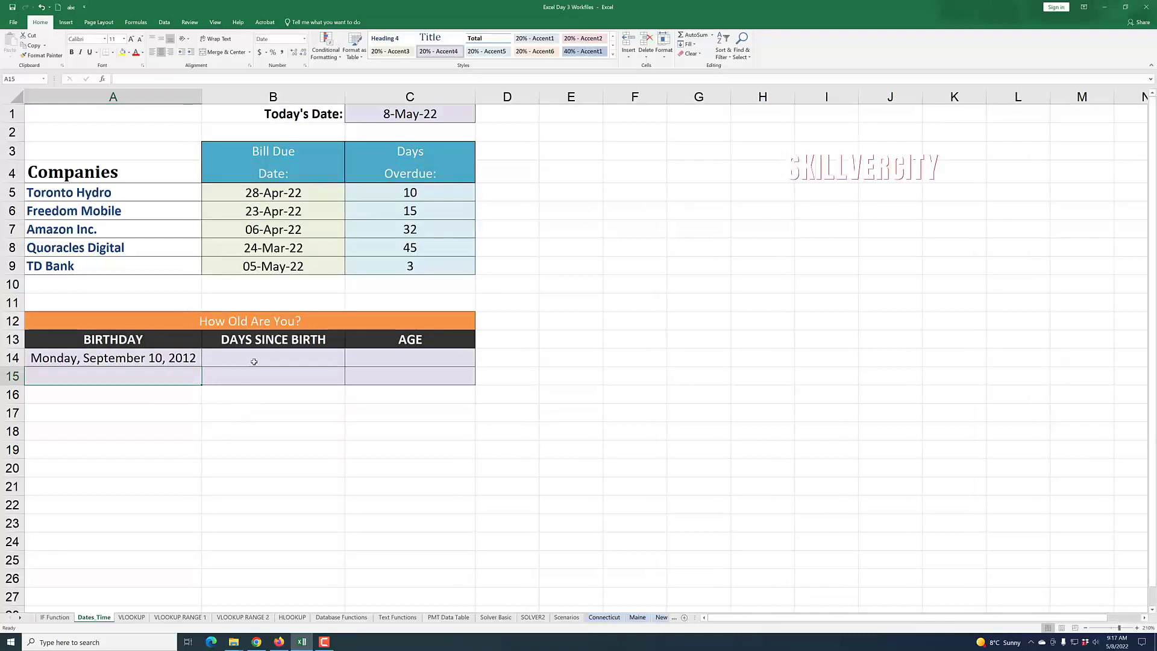
# Step: Enter the second person's date of birth in the Birthday cell A15
pyautogui.click(254, 362)
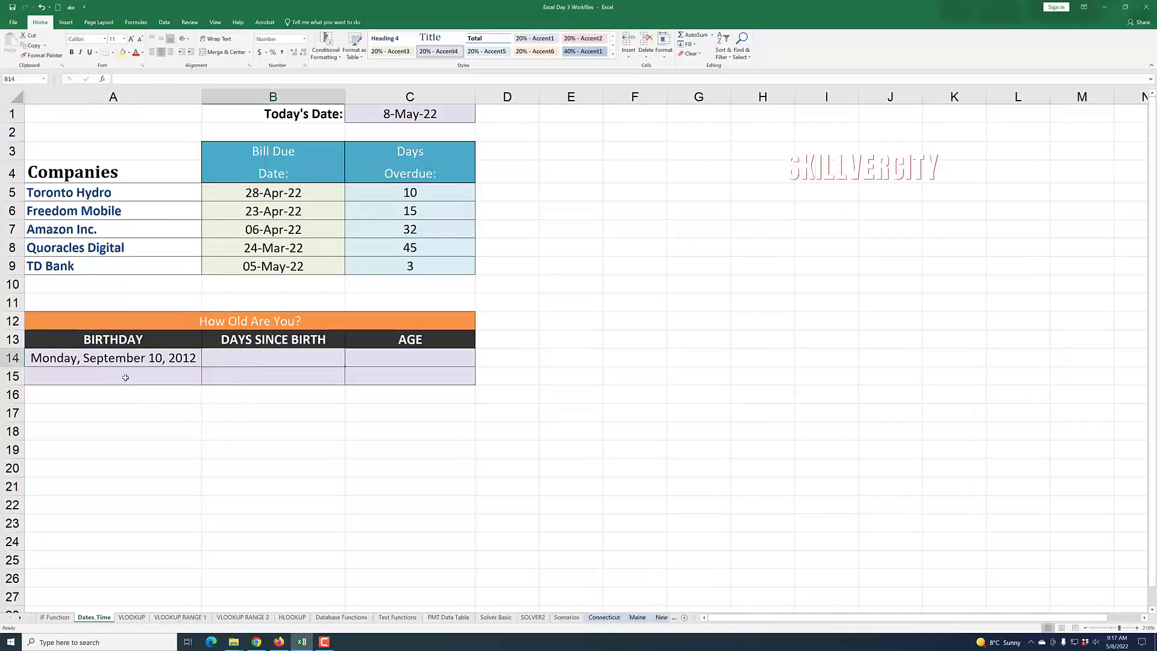
pyautogui.click(125, 377)
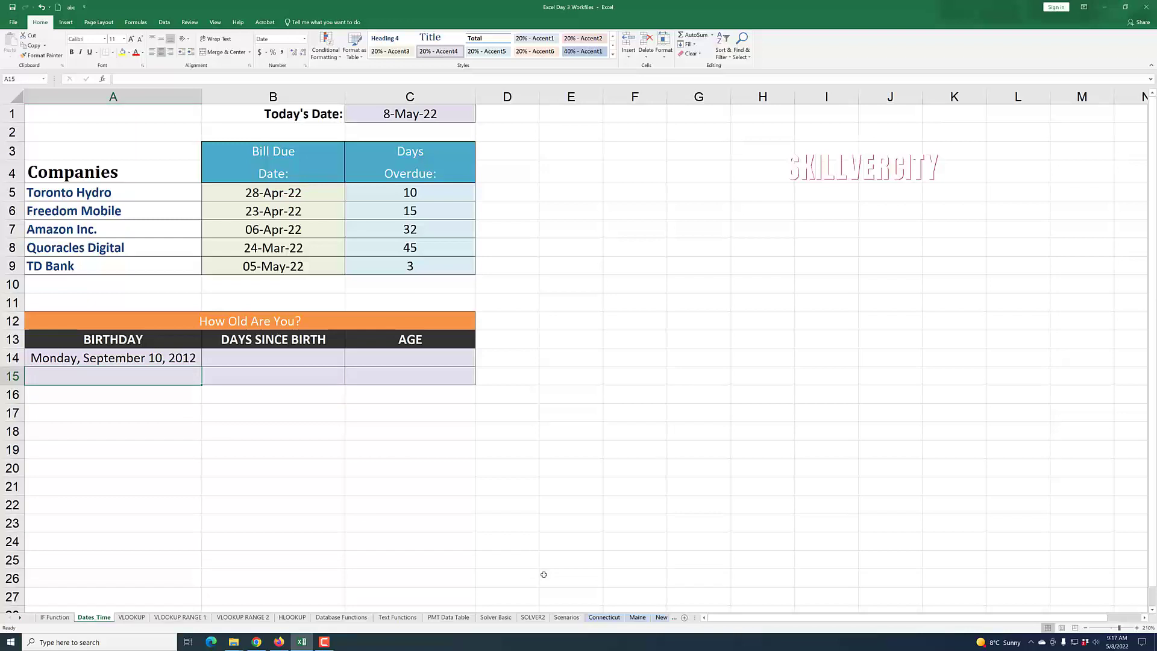
pyautogui.write('08')
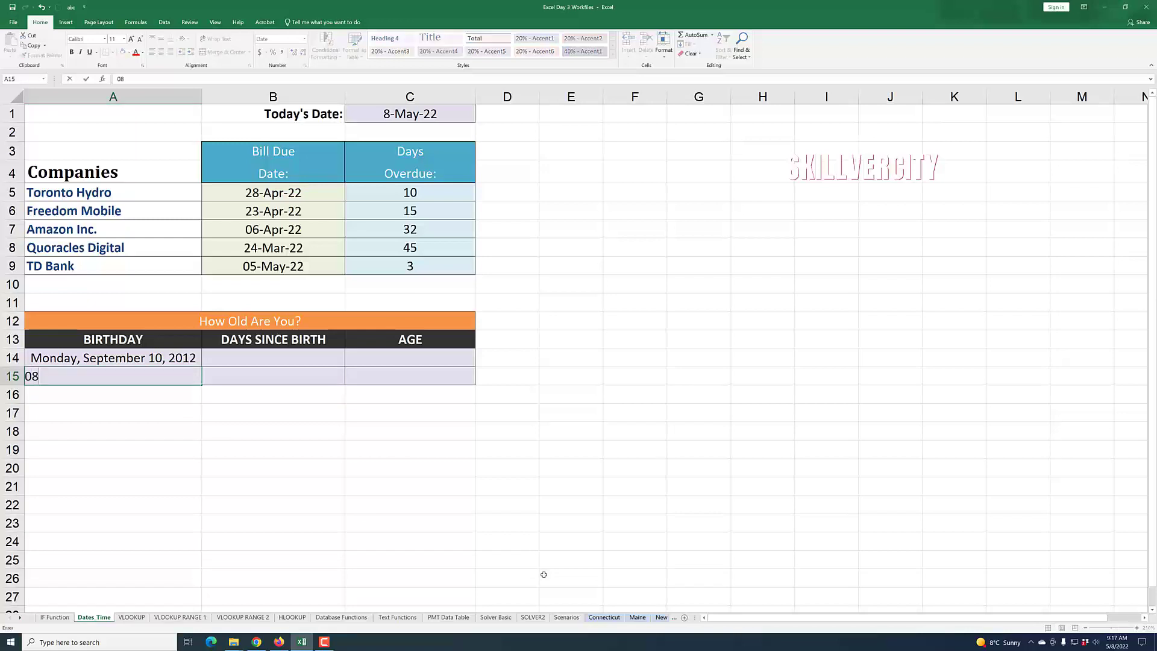
pyautogui.write('-5-2003')
pyautogui.press('Return')
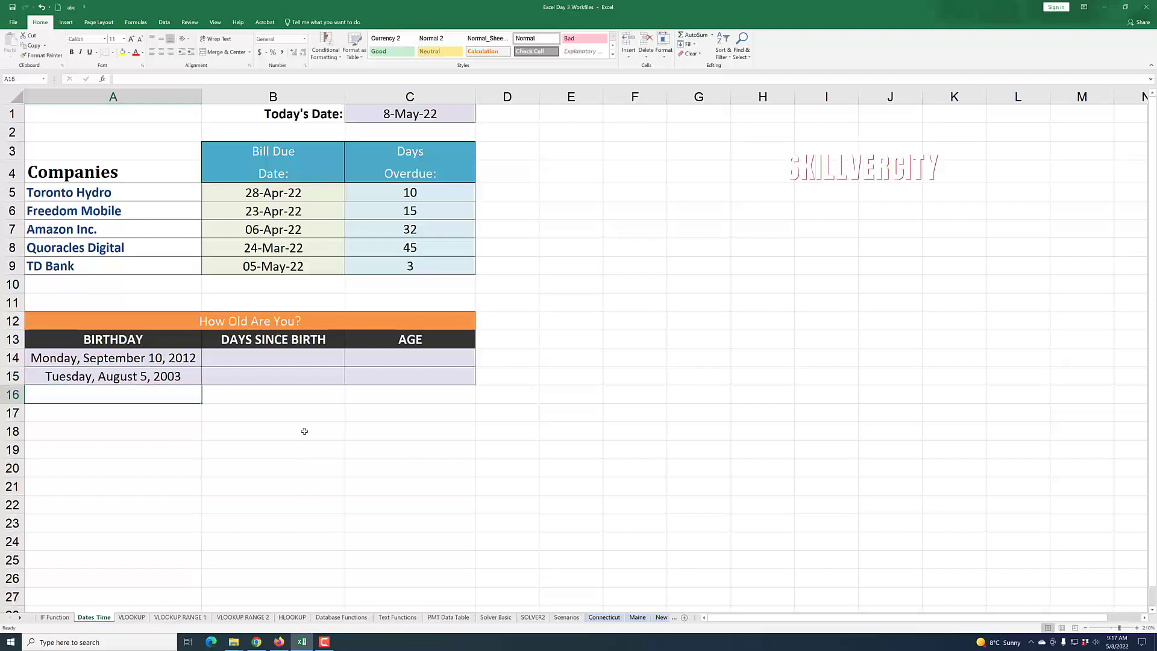
pyautogui.click(307, 379)
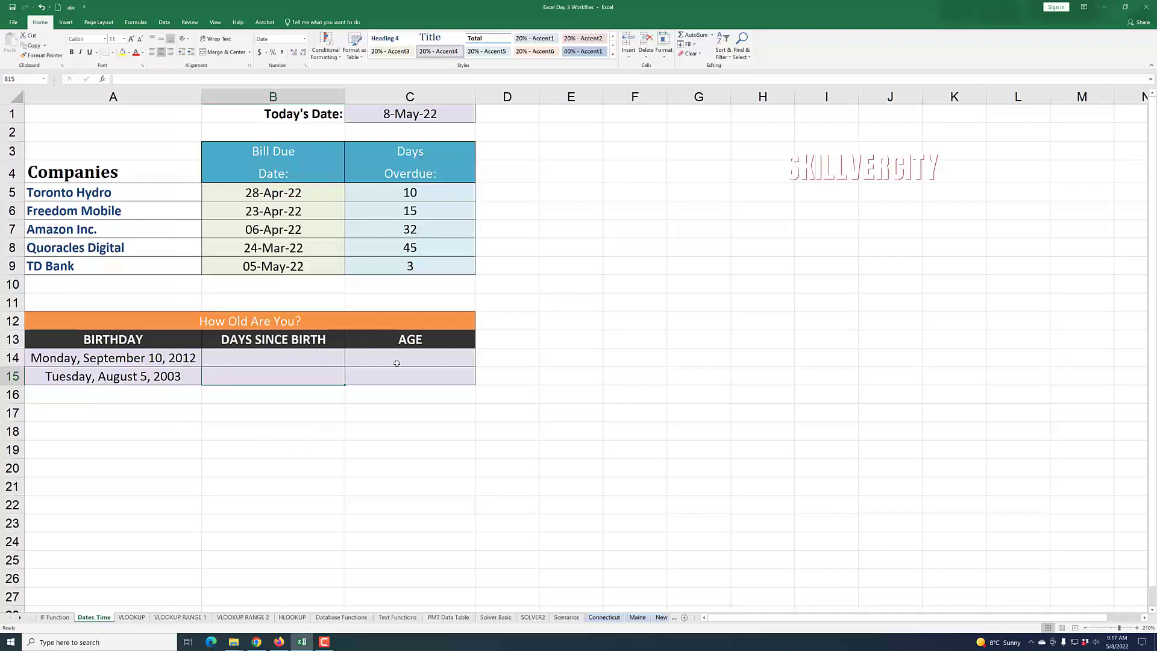
# Step: Calculate the first person's days since birth in B14 by subtracting the birthday from today's date with =C1-A14
pyautogui.click(266, 358)
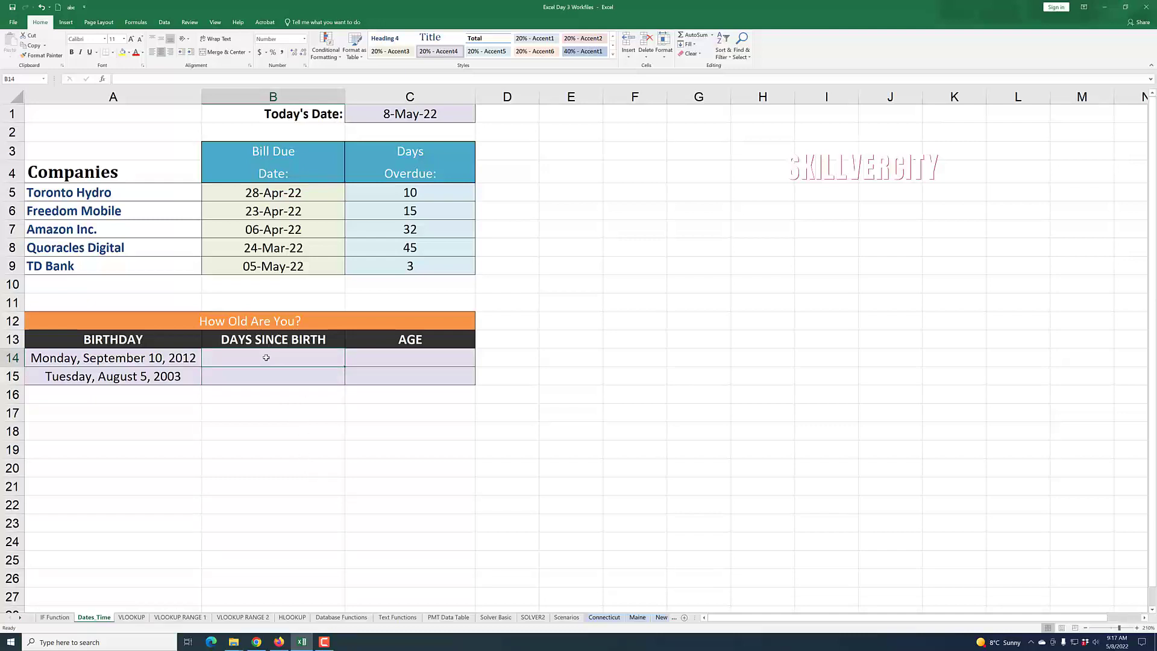
pyautogui.write('=')
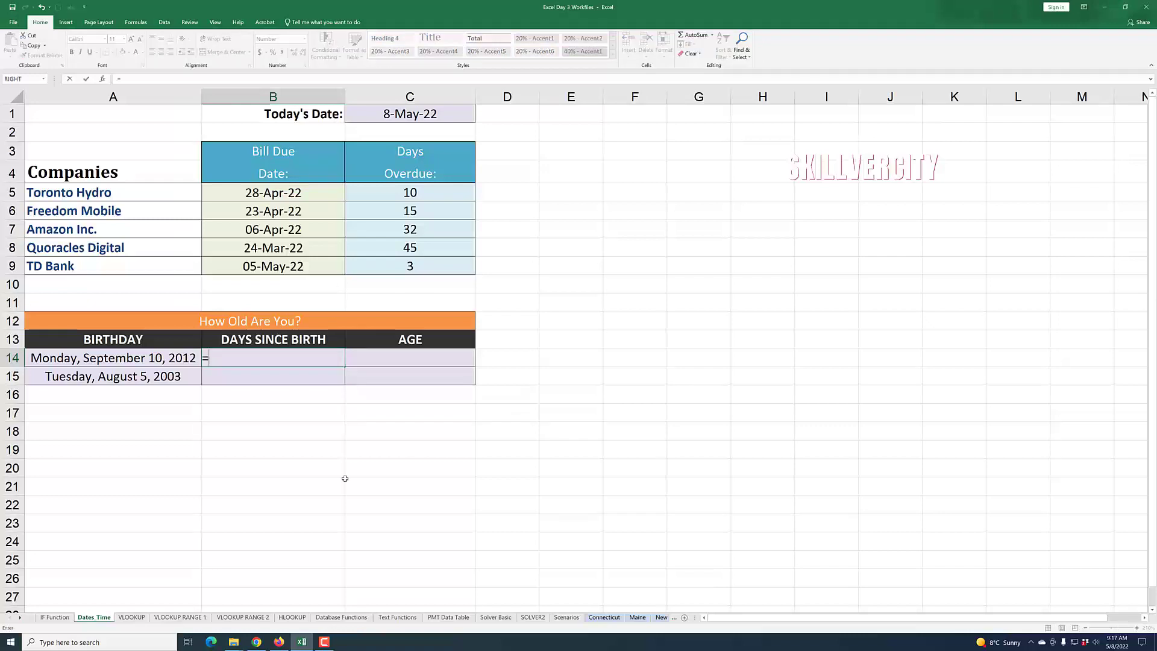
pyautogui.click(429, 114)
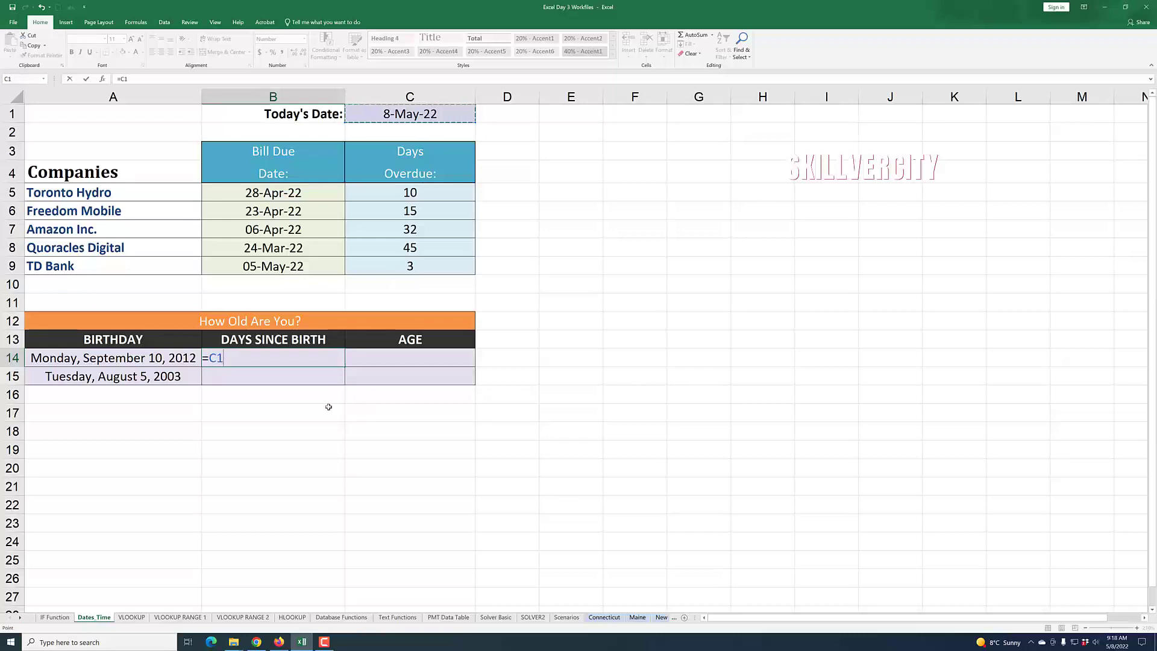
pyautogui.write('-')
pyautogui.click(161, 358)
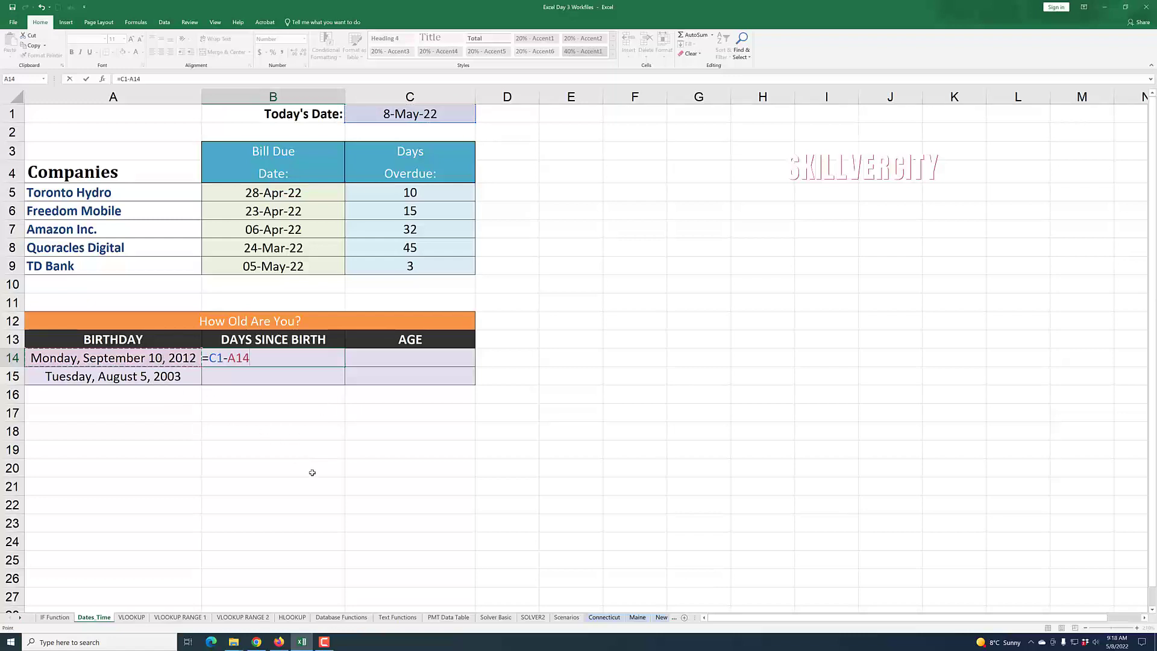
pyautogui.press('Return')
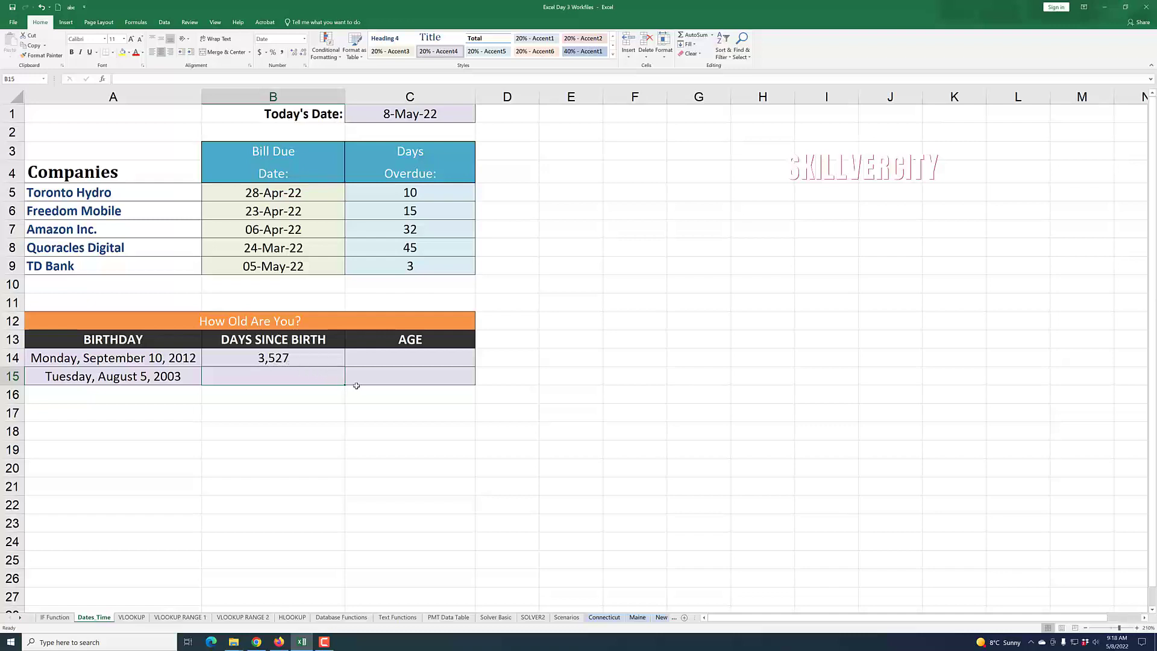
# Step: Calculate the first person's age in C14 by dividing the days since birth by 365.25 with =B14/365.25
pyautogui.click(384, 358)
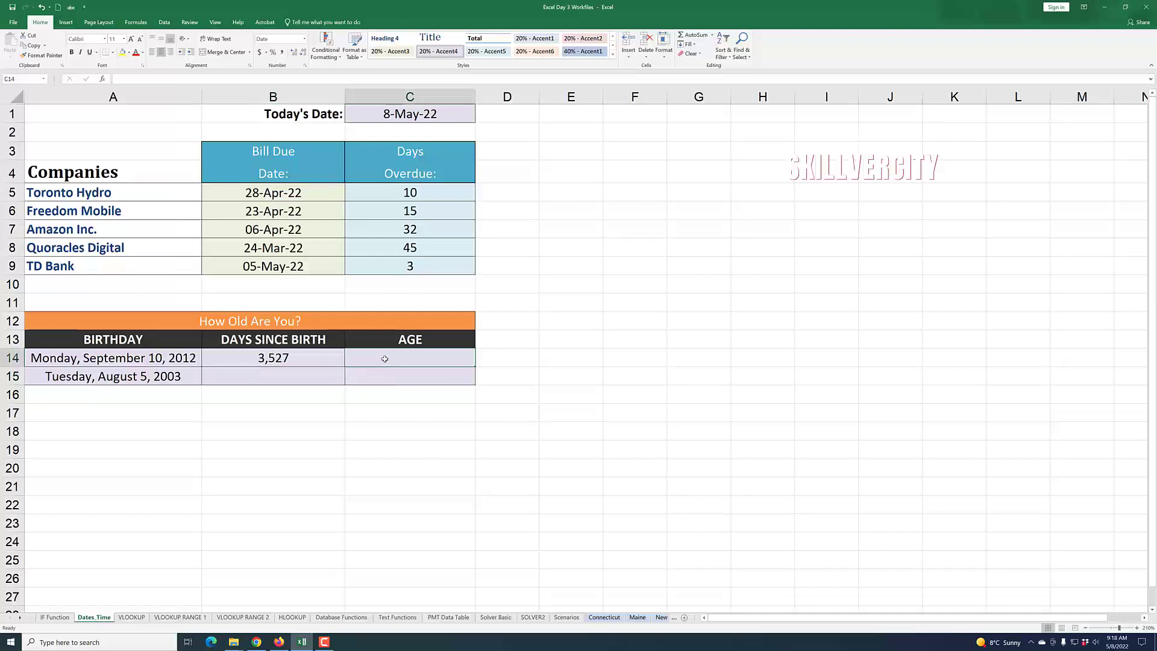
pyautogui.click(293, 359)
pyautogui.click(391, 363)
pyautogui.write('=')
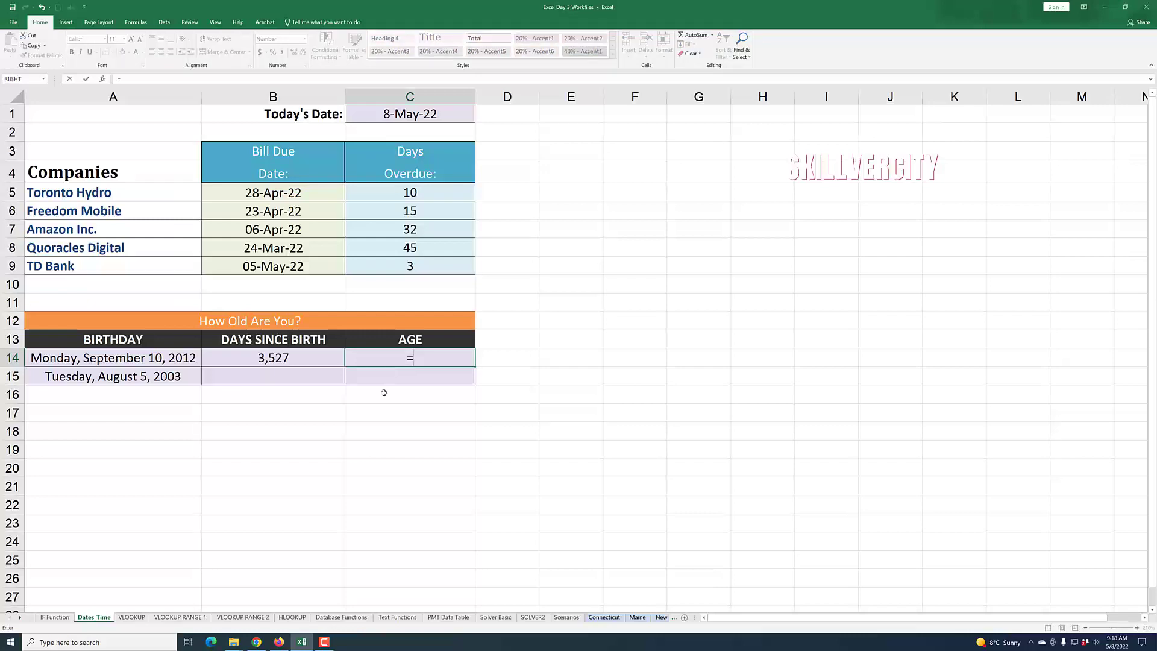
pyautogui.click(292, 361)
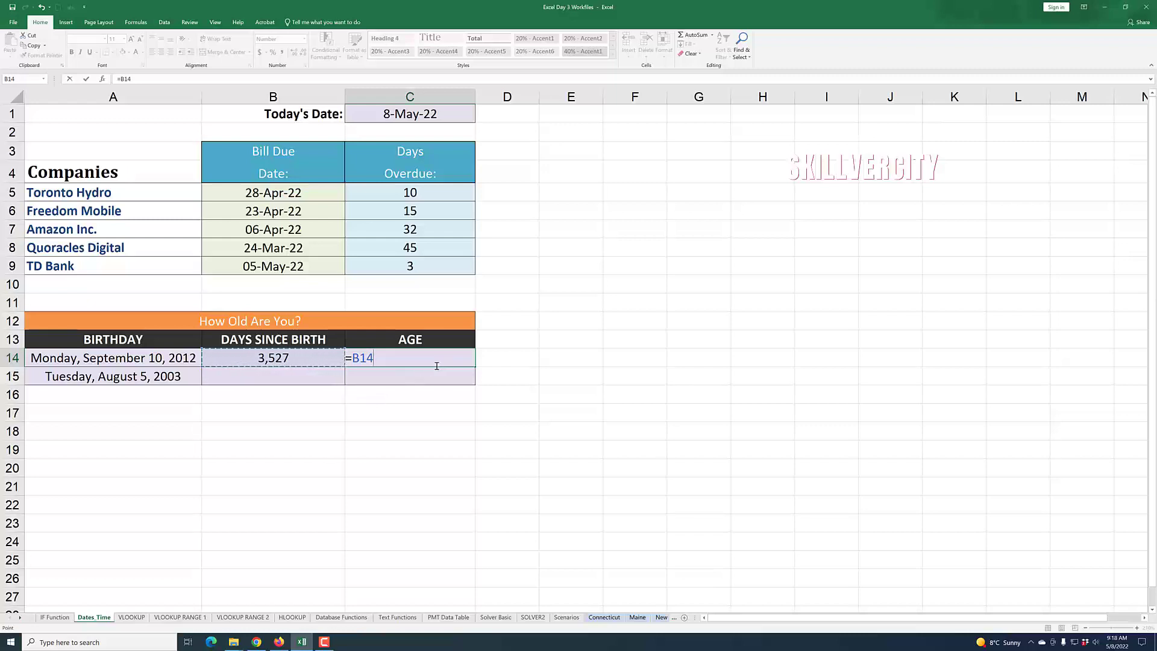
pyautogui.write('/365')
pyautogui.write('.25')
pyautogui.press('Return')
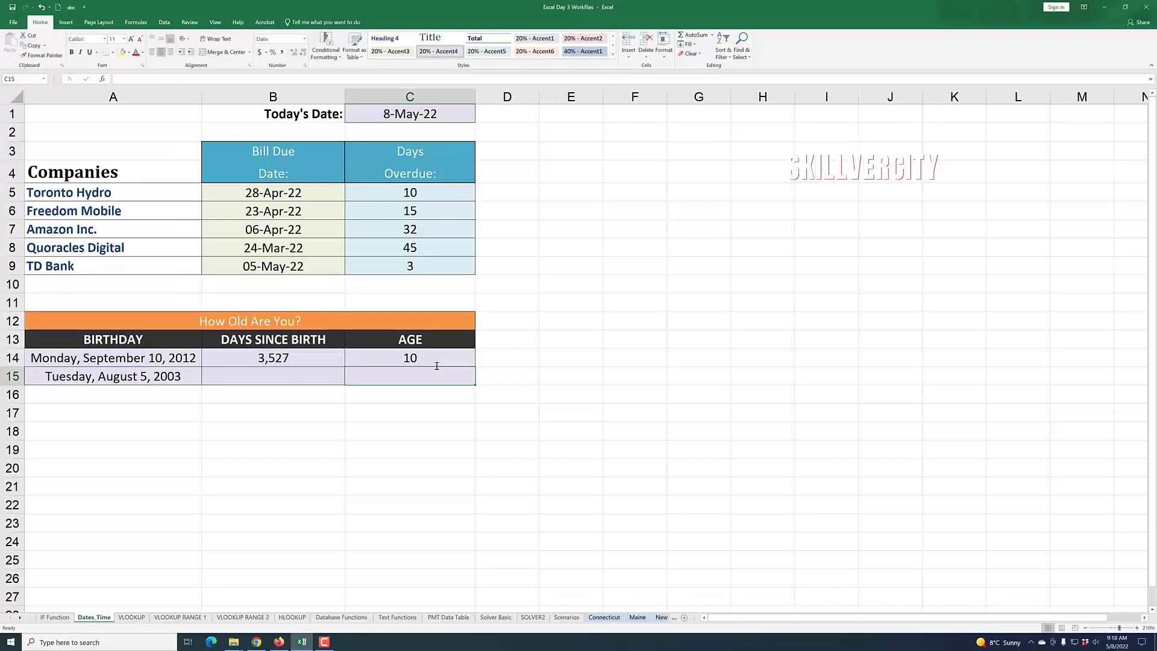